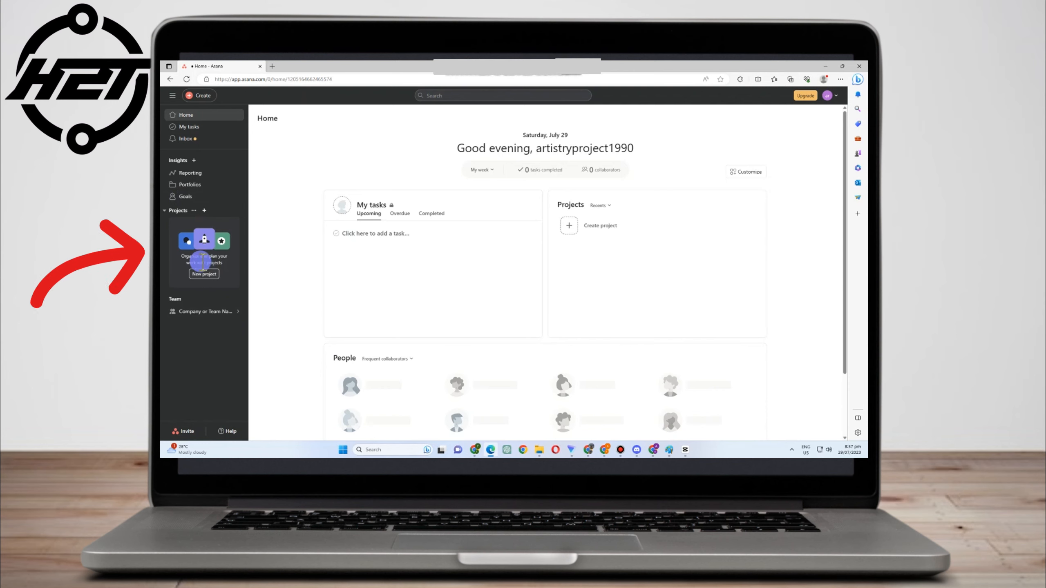
# Start a blank project named 'Marketing Campaign Launch' and keep it public to the team
pyautogui.click(204, 210)
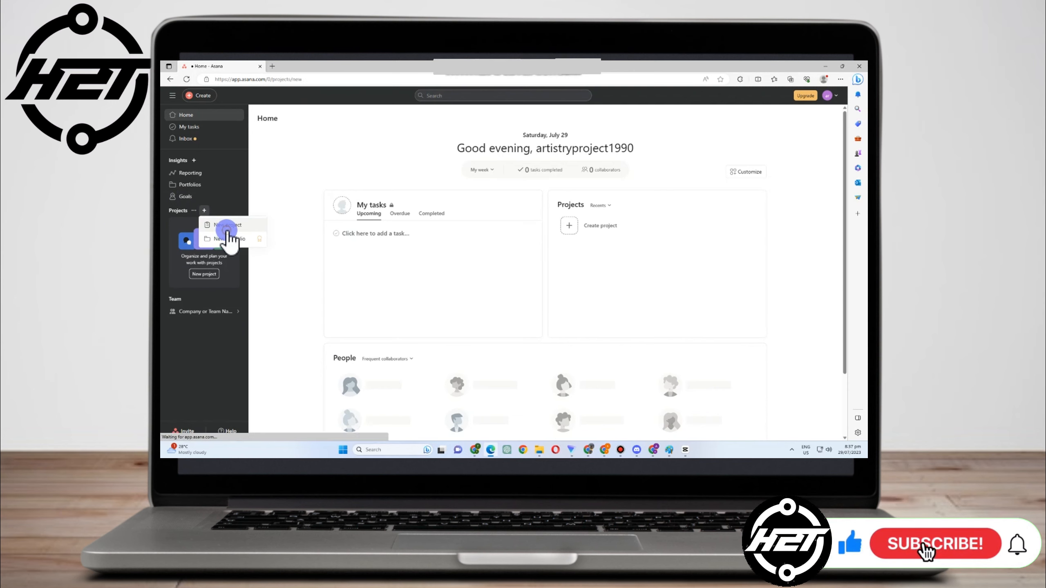
pyautogui.click(226, 226)
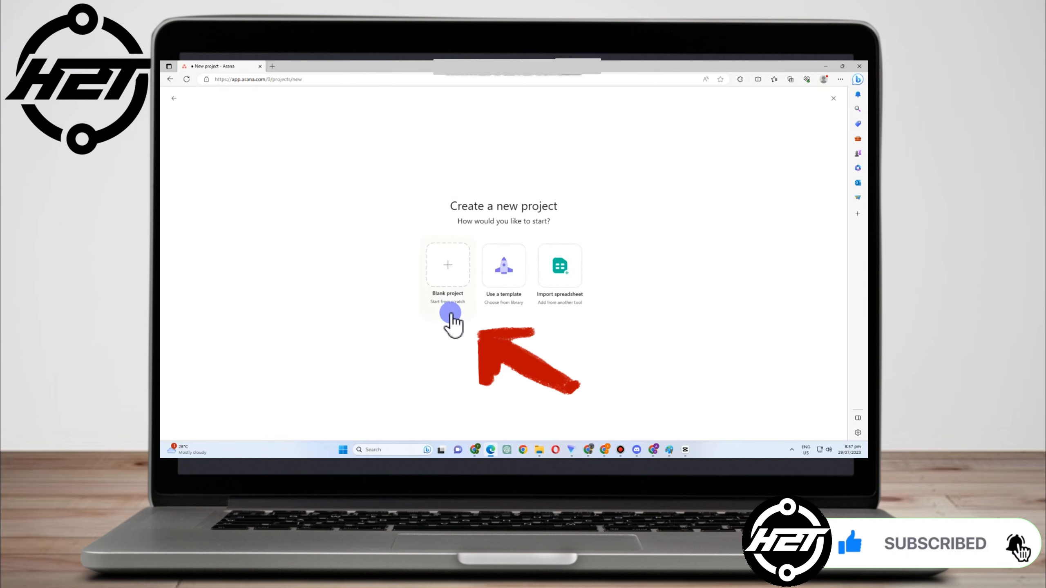
pyautogui.click(451, 284)
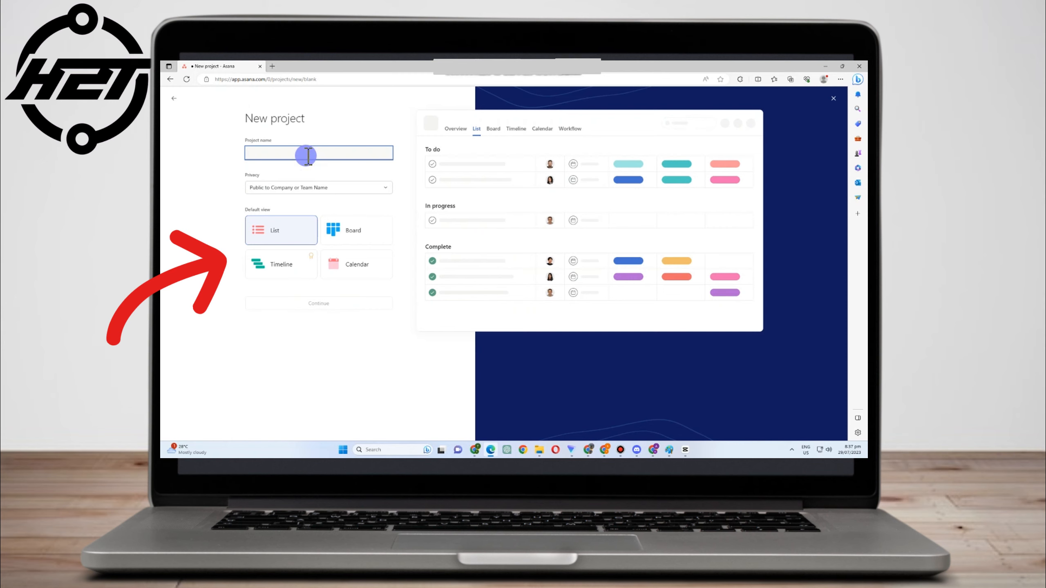
pyautogui.write('Marketing Campaign Launch')
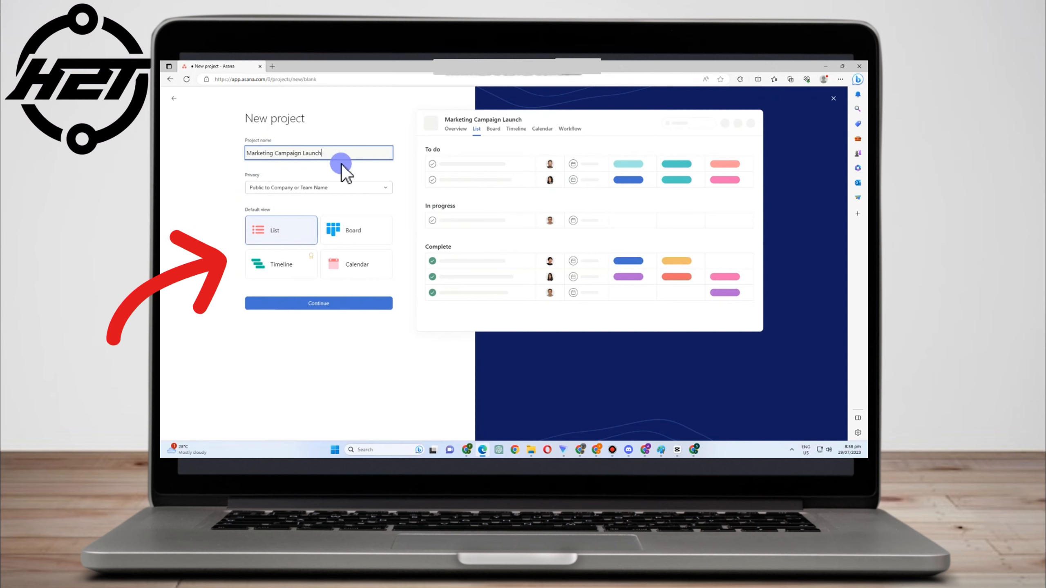
pyautogui.click(381, 189)
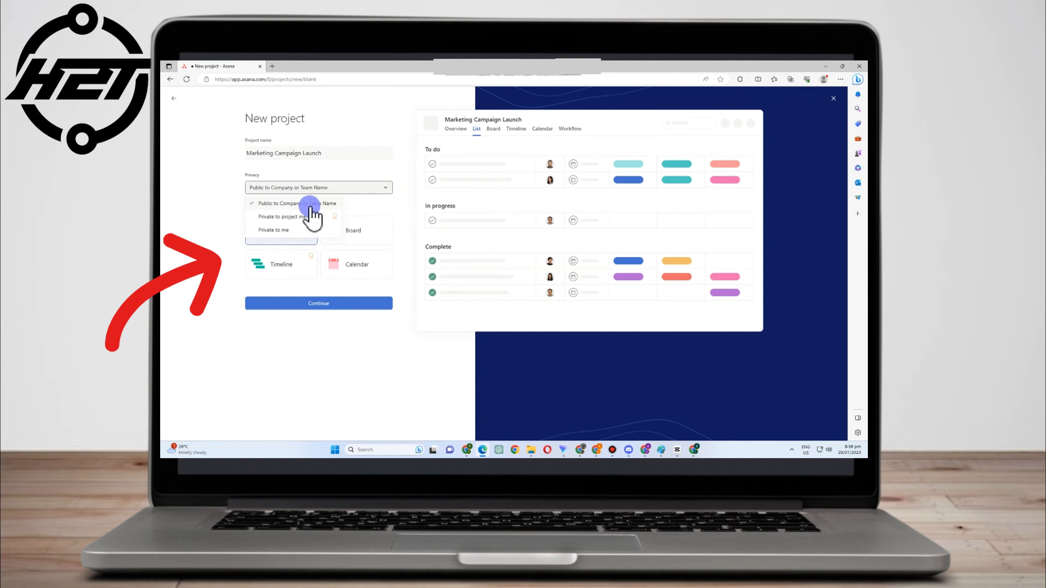
pyautogui.click(384, 131)
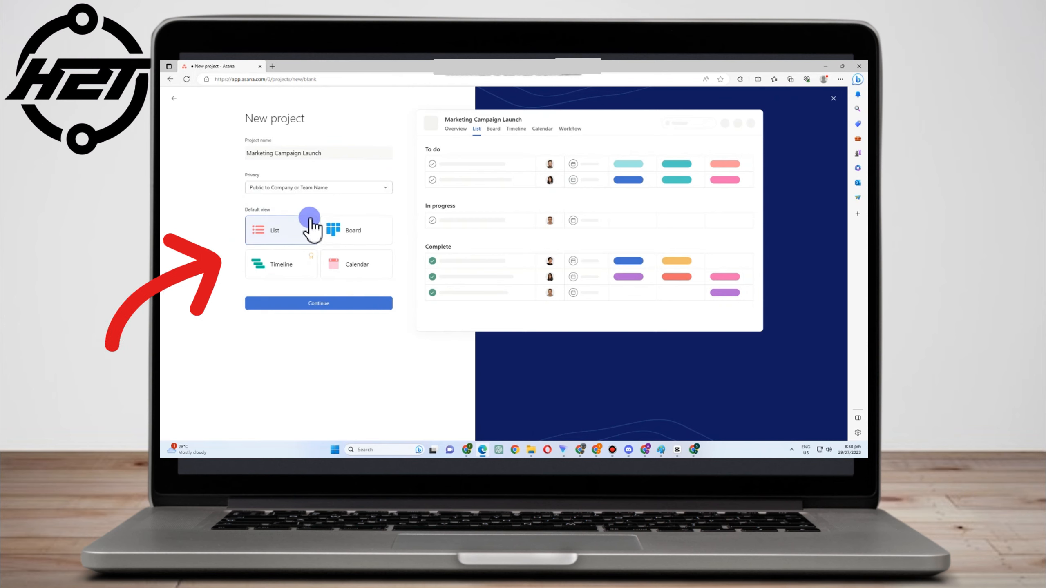
# Make List the default view, create and open the project, then return to Home
pyautogui.click(346, 229)
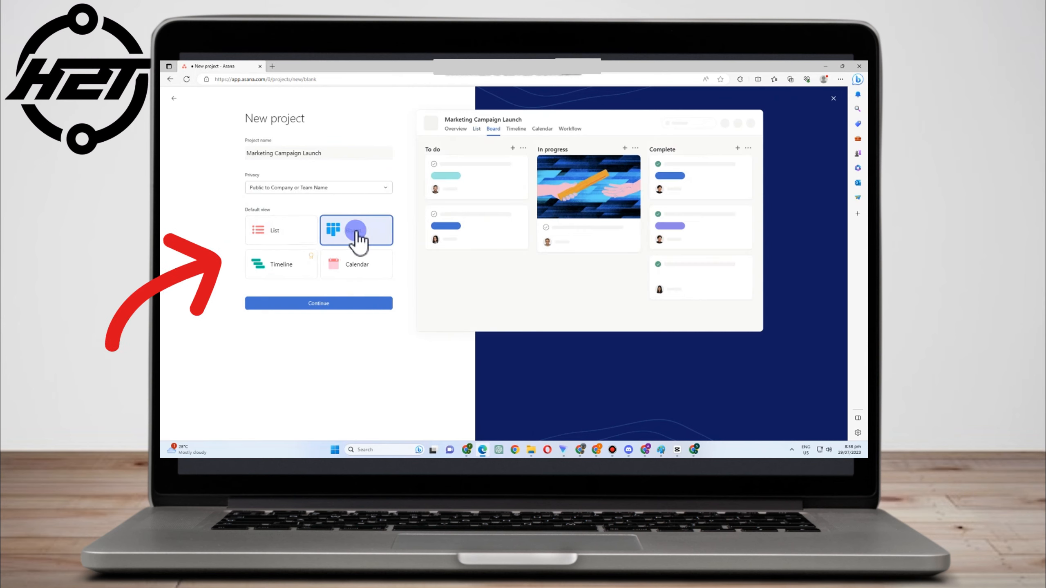
pyautogui.click(281, 263)
pyautogui.click(345, 264)
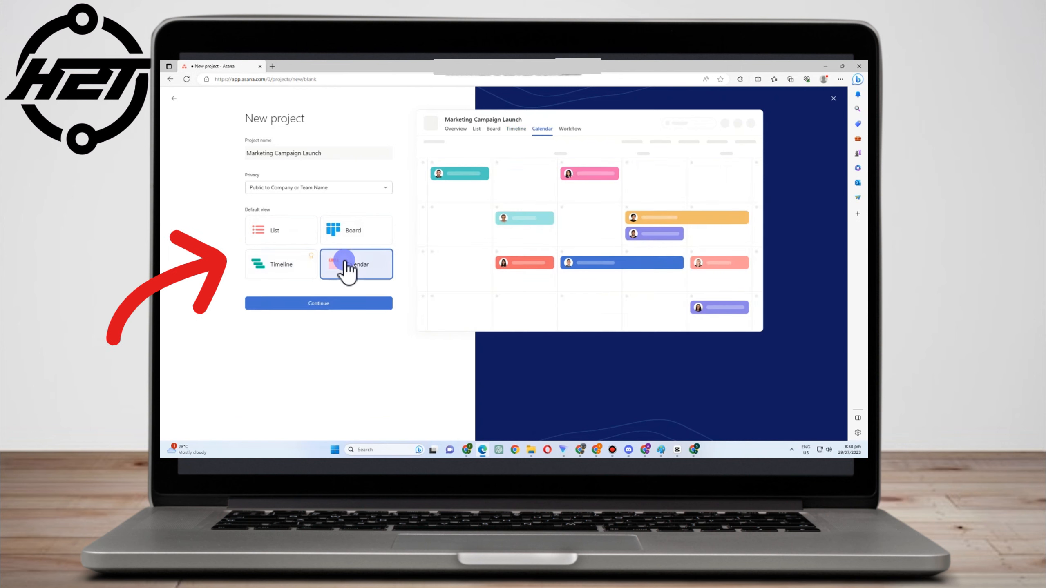
pyautogui.click(275, 227)
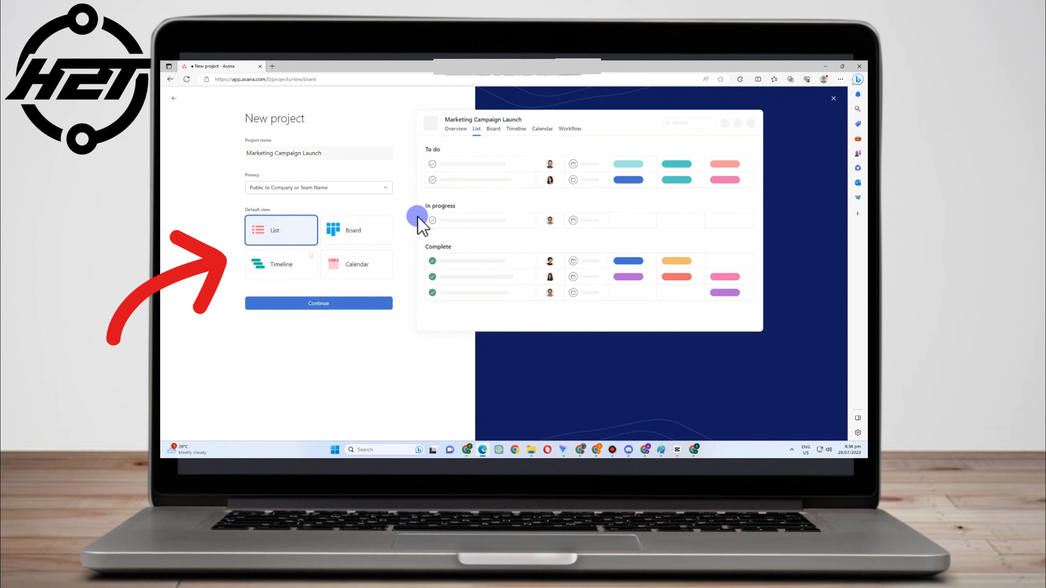
pyautogui.click(333, 304)
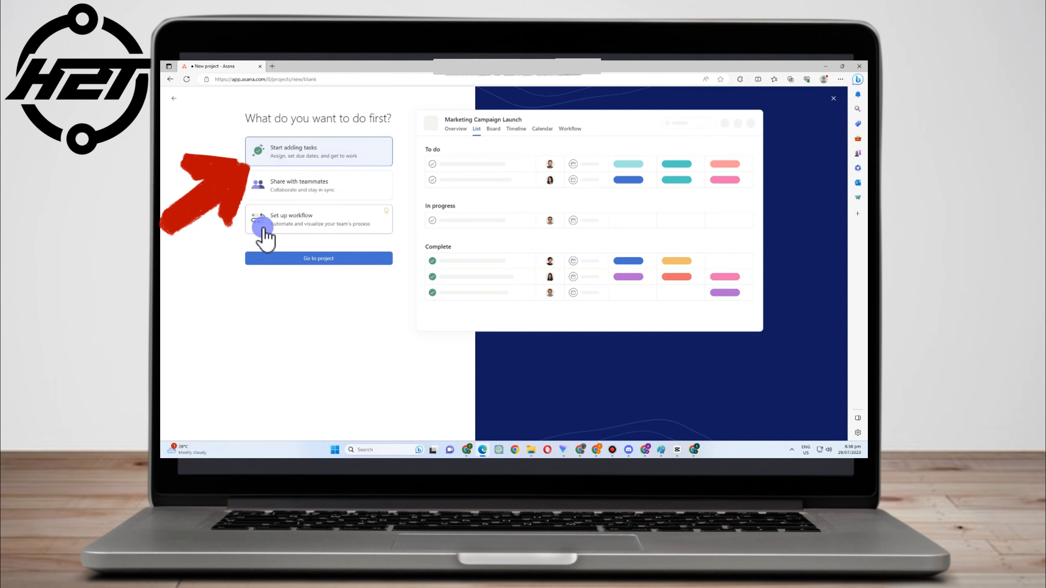
pyautogui.click(323, 258)
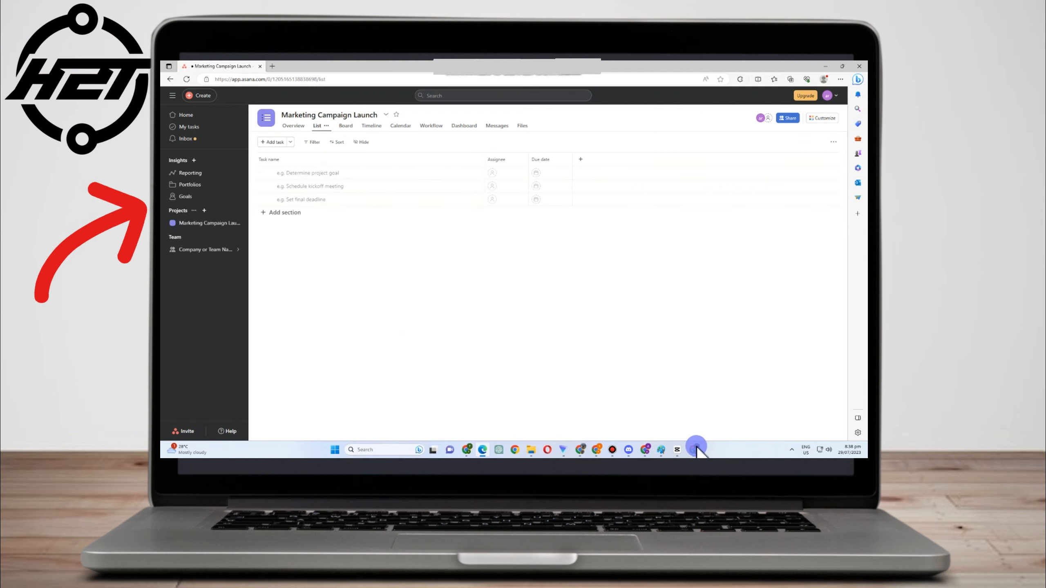
pyautogui.click(199, 112)
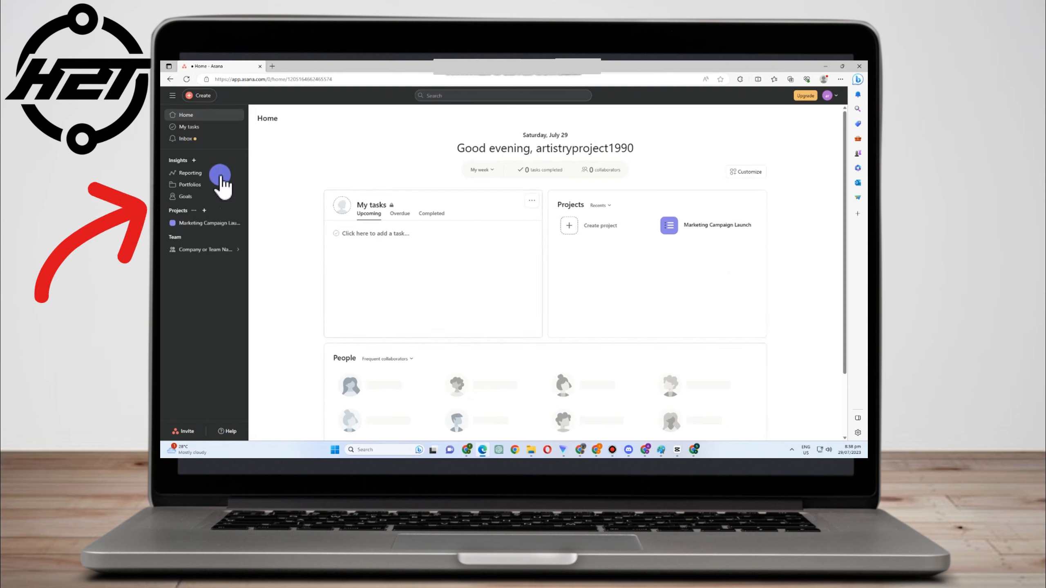
# Browse My tasks, Inbox, Reporting, Portfolios and Goals, then reopen Marketing Campaign Launch
pyautogui.click(201, 127)
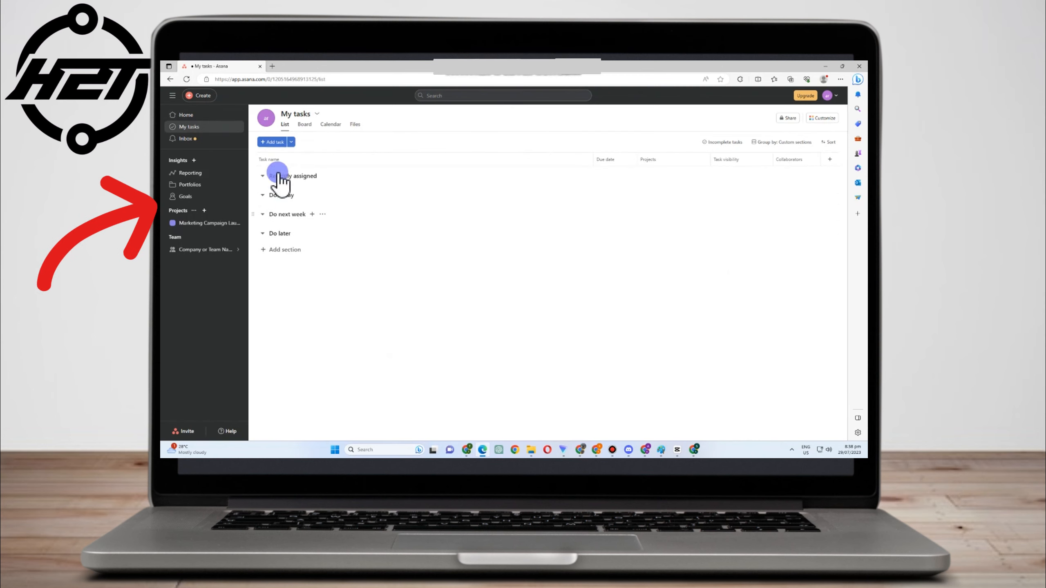
pyautogui.click(200, 141)
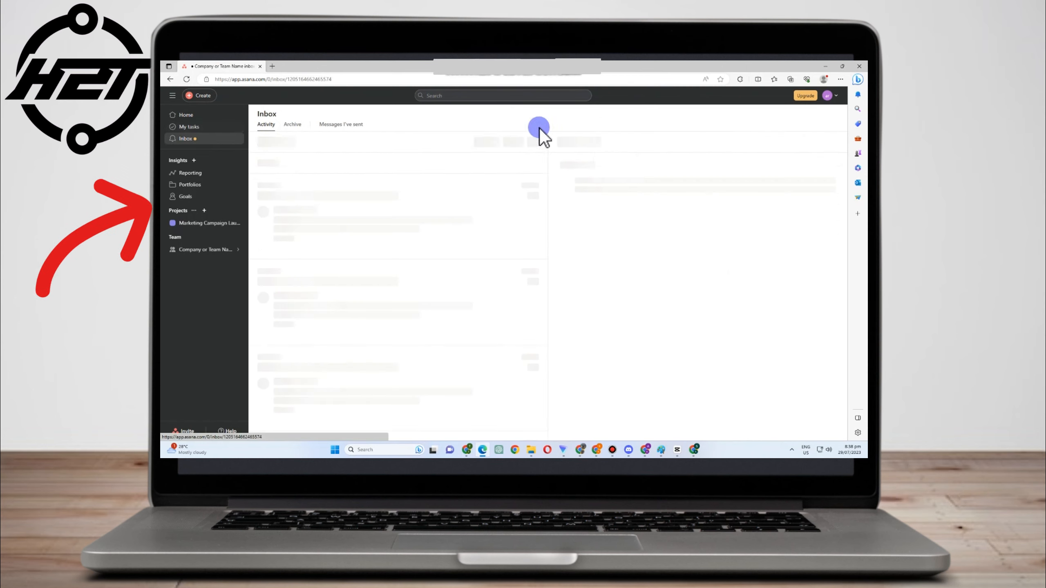
pyautogui.click(190, 174)
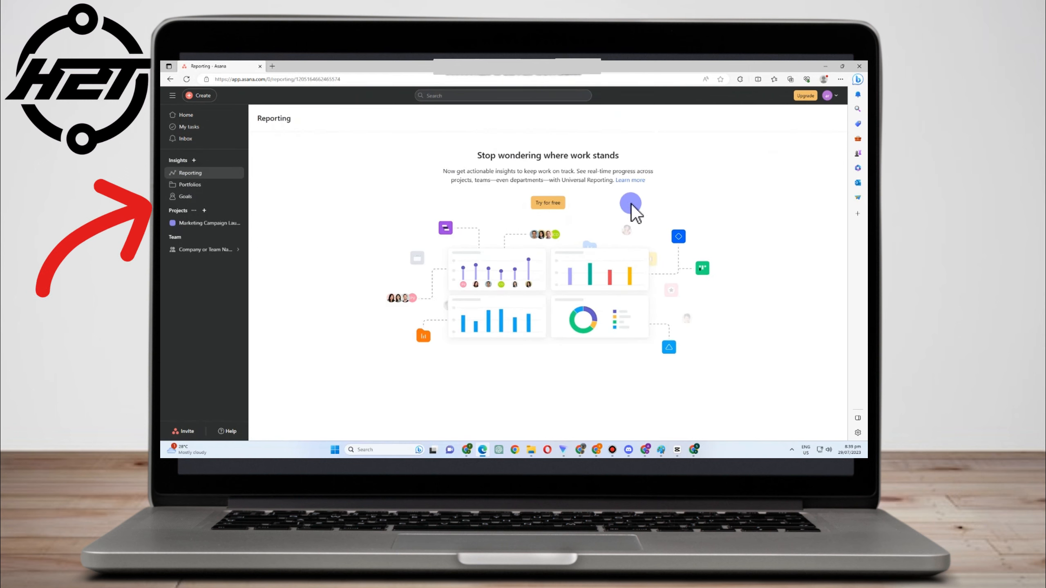
pyautogui.click(194, 185)
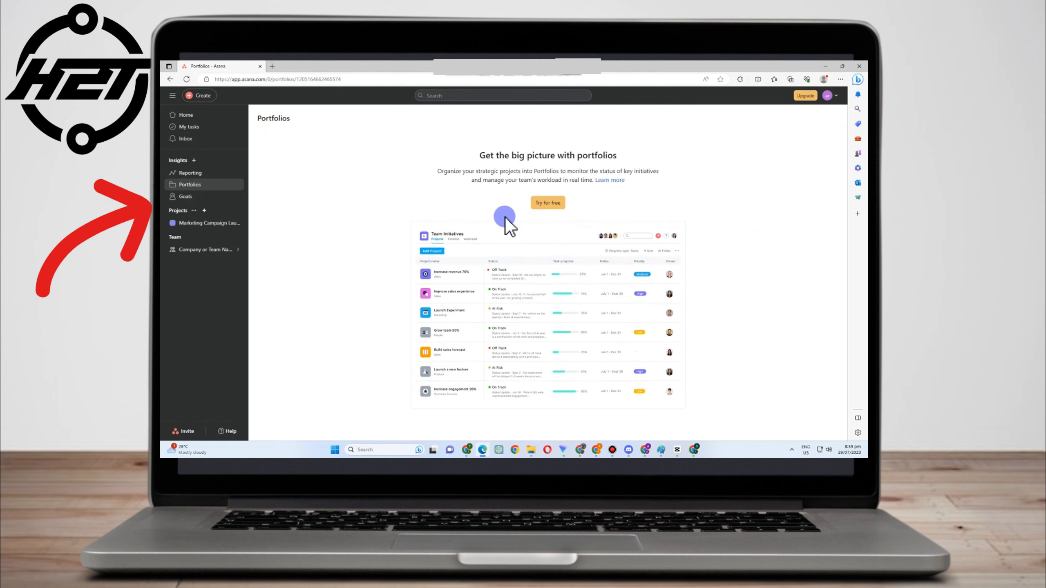
pyautogui.moveTo(441, 171); pyautogui.dragTo(647, 180)
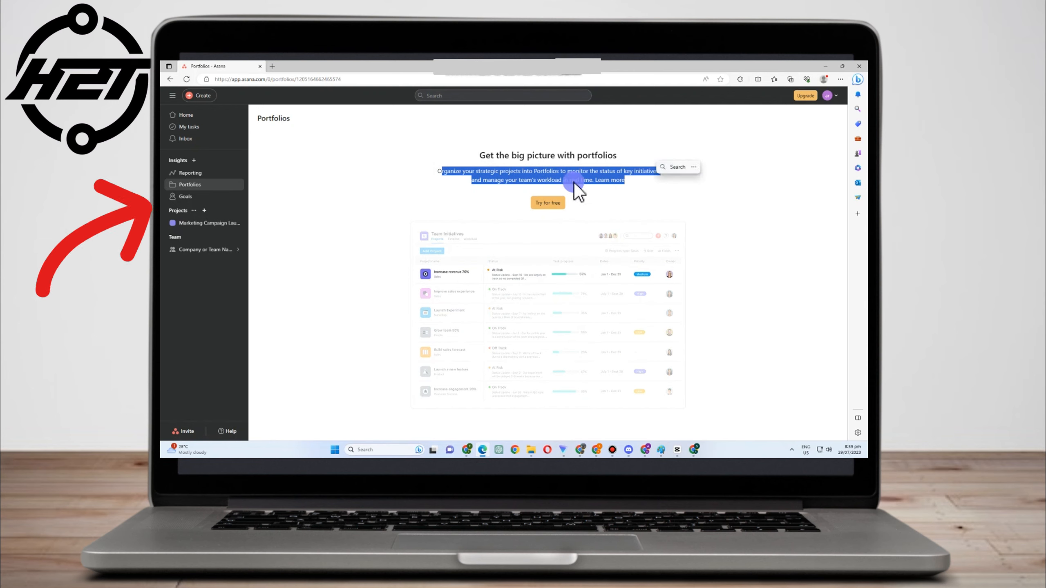
pyautogui.click(163, 195)
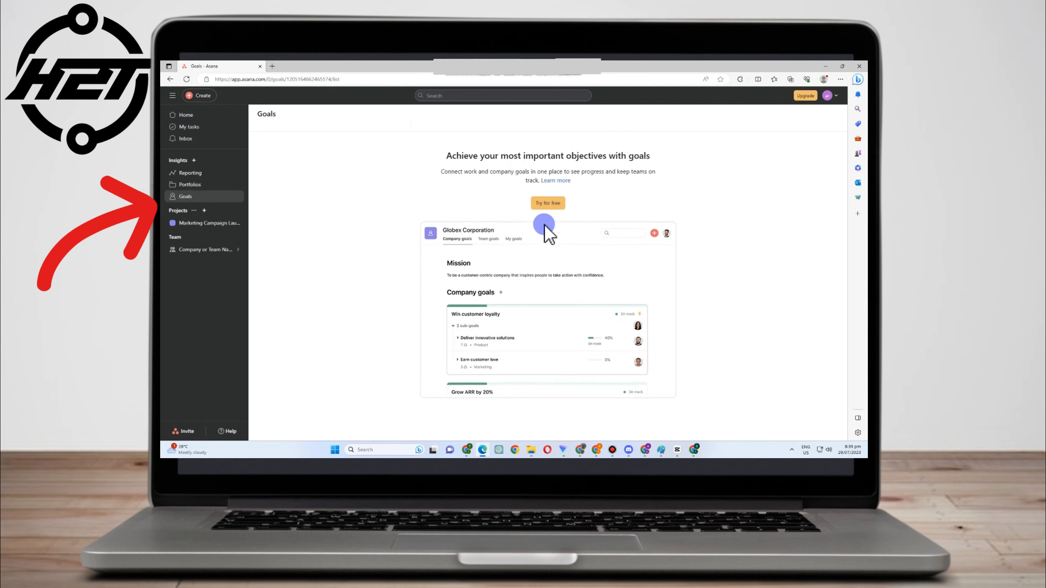
pyautogui.click(207, 223)
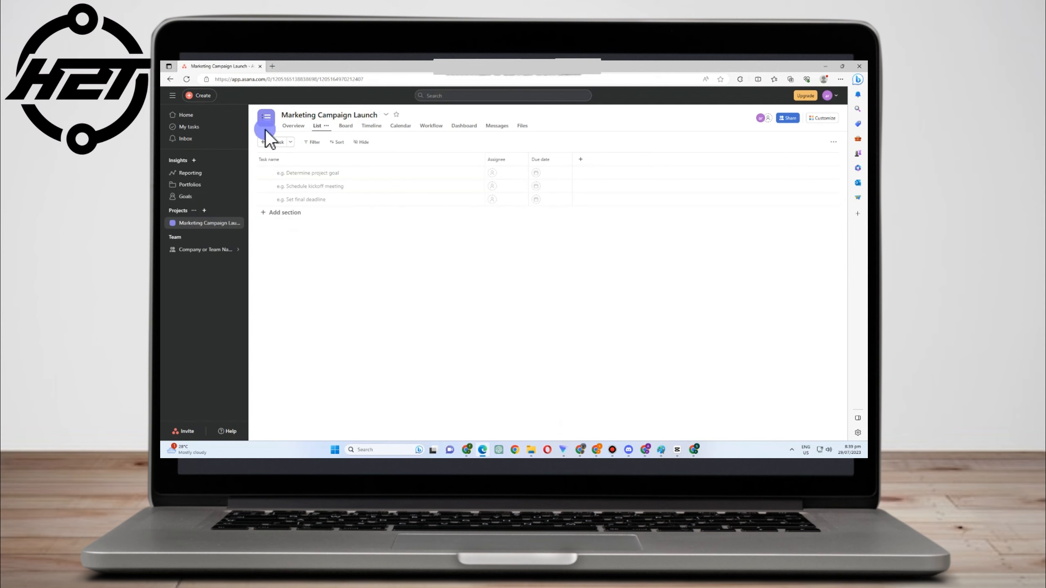
# Sort the list by task name and add a section titled with the project description
pyautogui.click(270, 158)
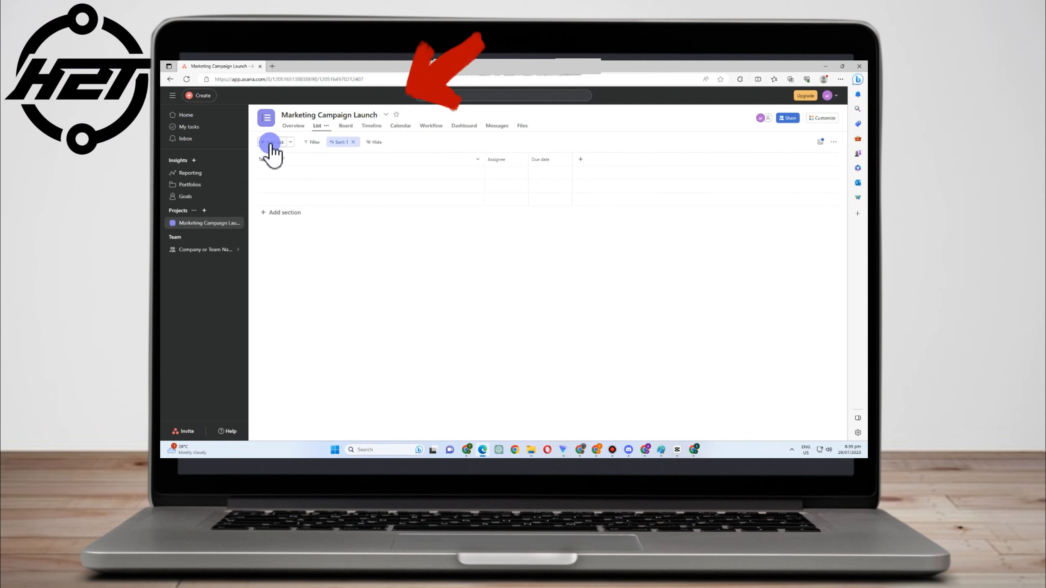
pyautogui.click(272, 212)
pyautogui.write('New Section')
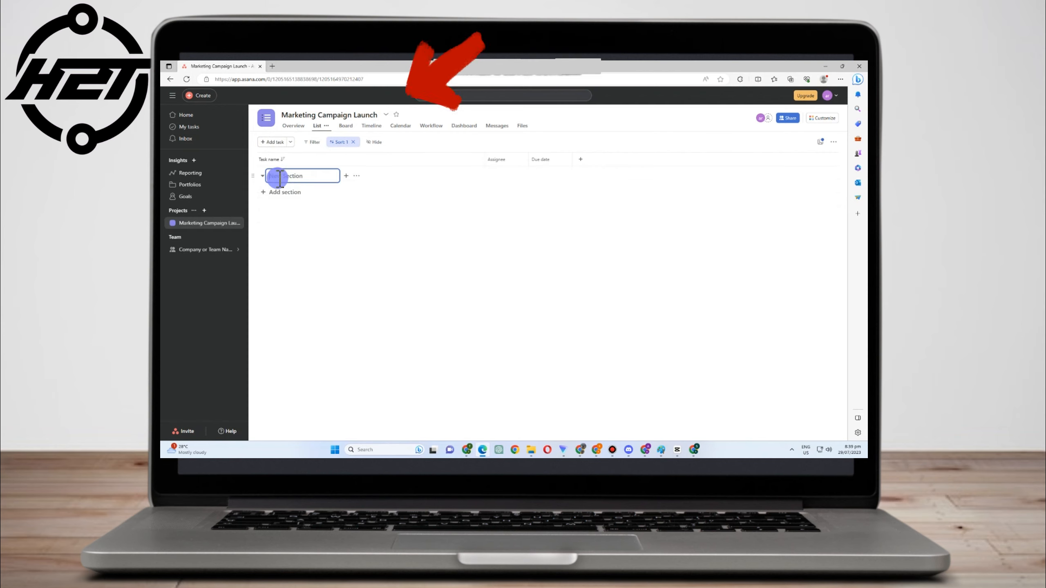
pyautogui.write('Description: This project is designed to plan and execute a marketing campaign for a new product launch.')
pyautogui.click(326, 206)
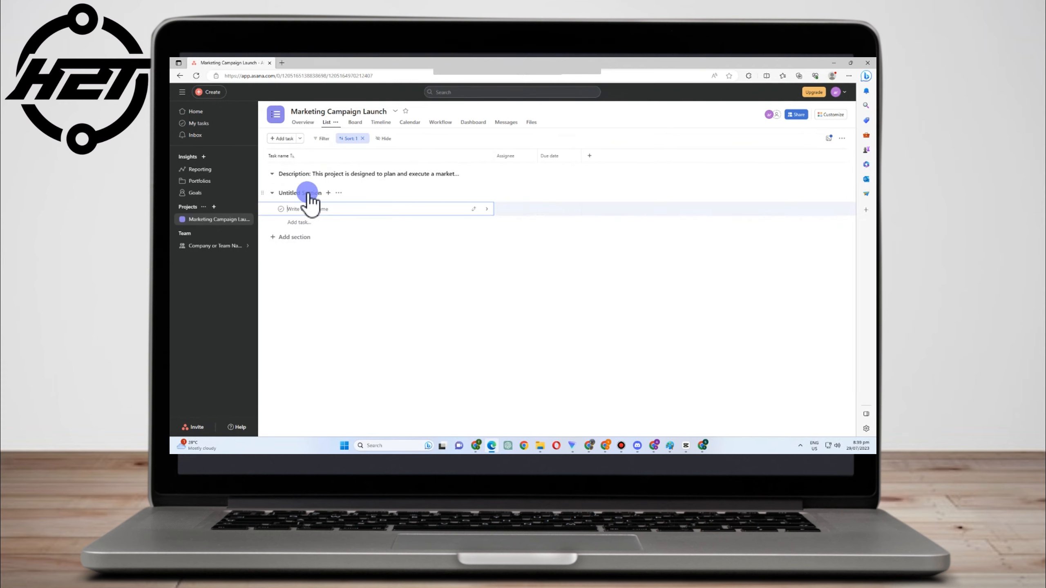
# Add a second Untitled Section below it and begin renaming it
pyautogui.rightClick(307, 192)
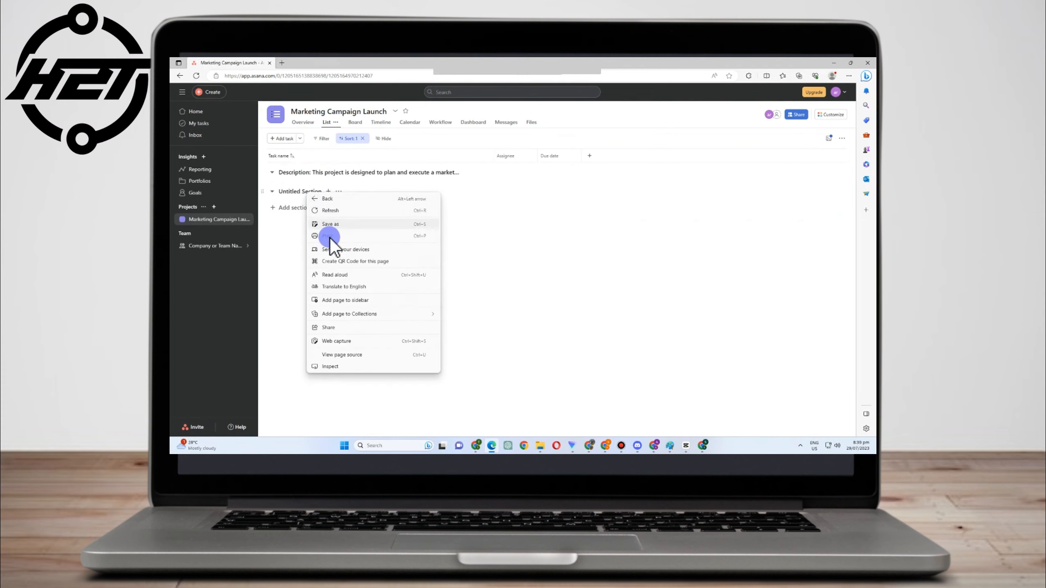
pyautogui.click(266, 192)
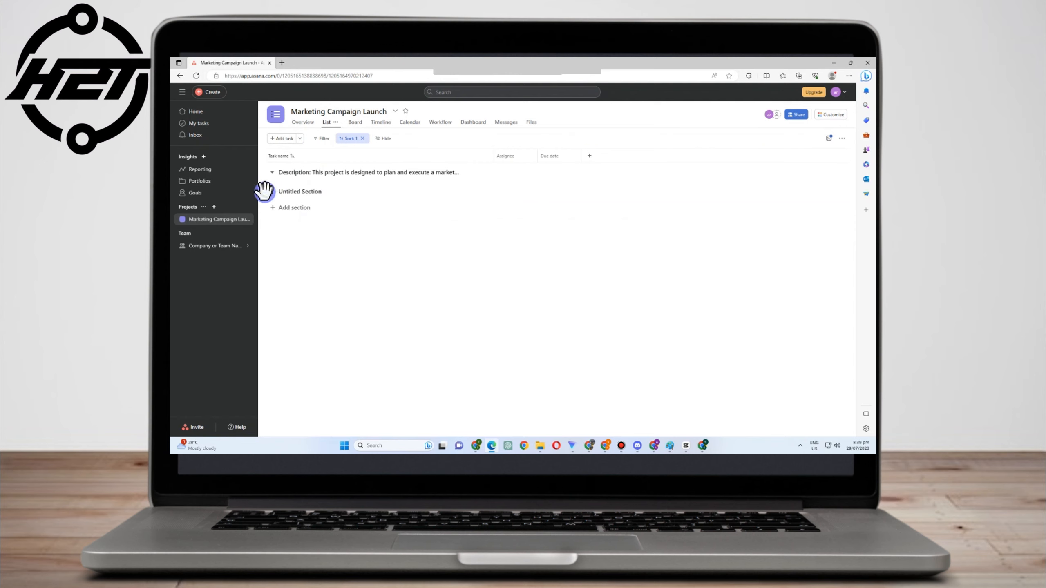
pyautogui.rightClick(268, 192)
pyautogui.click(270, 194)
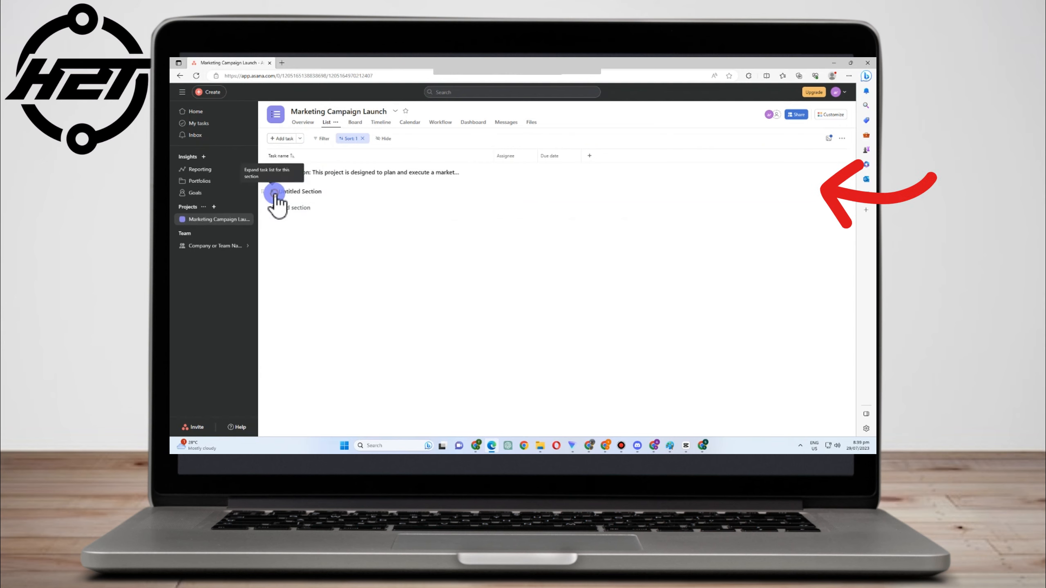
pyautogui.click(314, 192)
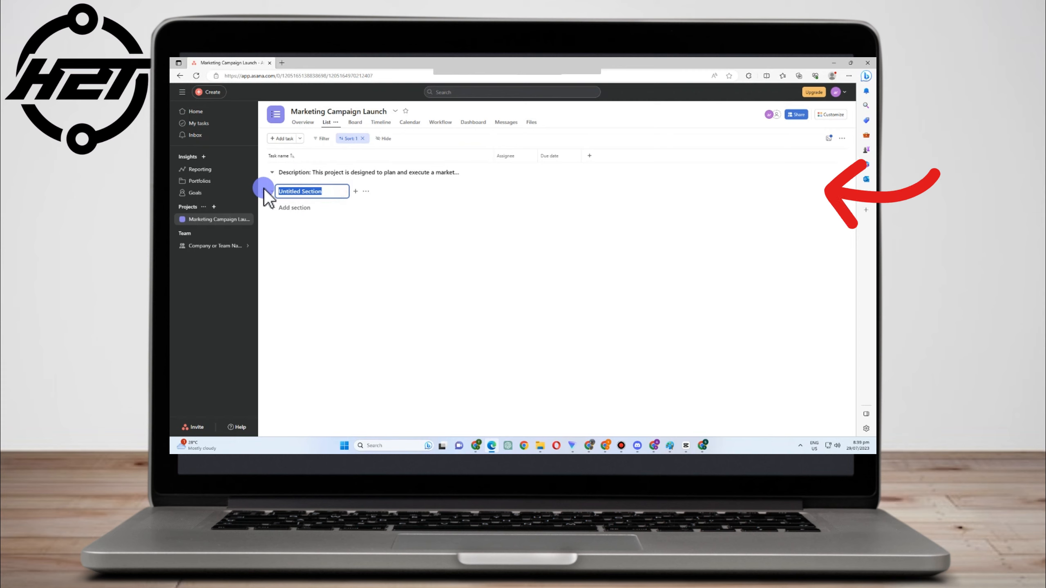
# List Conduct market research, Define target audience and Develop marketing strategy under the description section
pyautogui.click(377, 236)
pyautogui.click(307, 195)
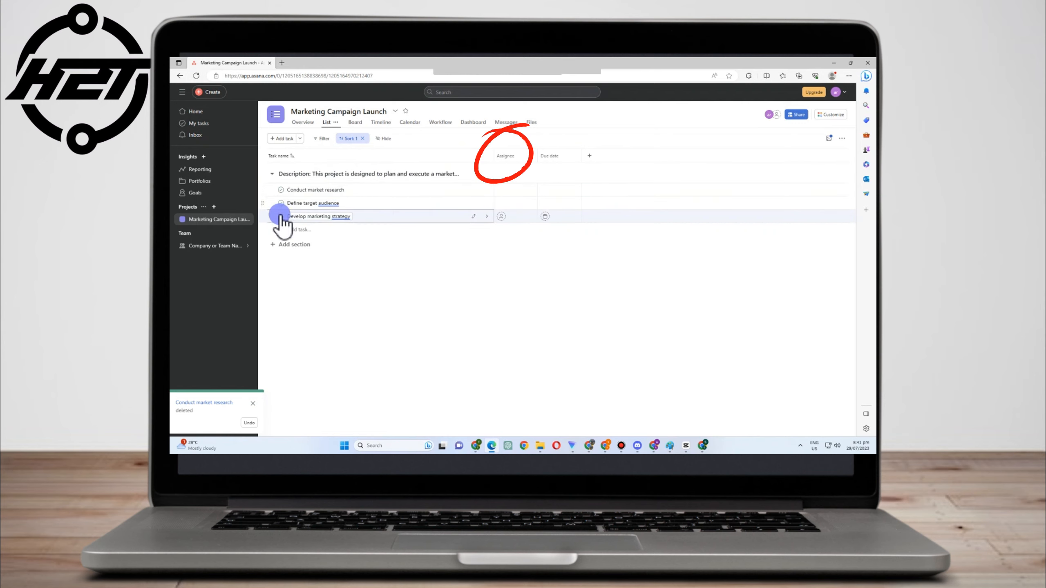
pyautogui.moveTo(267, 175)
pyautogui.mouseDown()
pyautogui.moveTo(272, 199)
pyautogui.moveTo(265, 191)
pyautogui.mouseUp()
pyautogui.moveTo(338, 233); pyautogui.dragTo(354, 196)
pyautogui.click(361, 213)
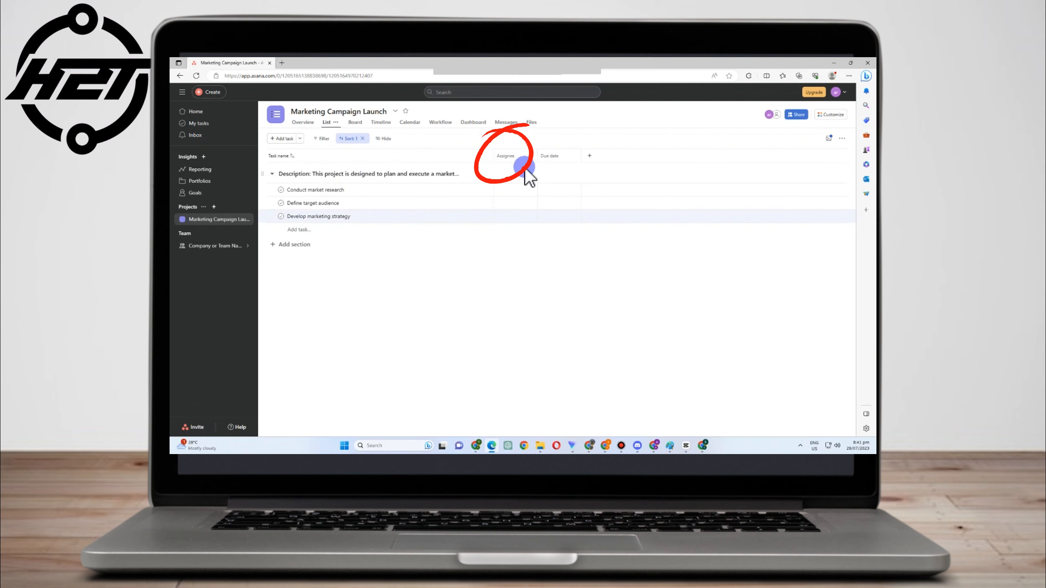
pyautogui.click(507, 191)
# Assign Conduct market research and Define target audience to collaborators invited by e-mail
pyautogui.click(519, 219)
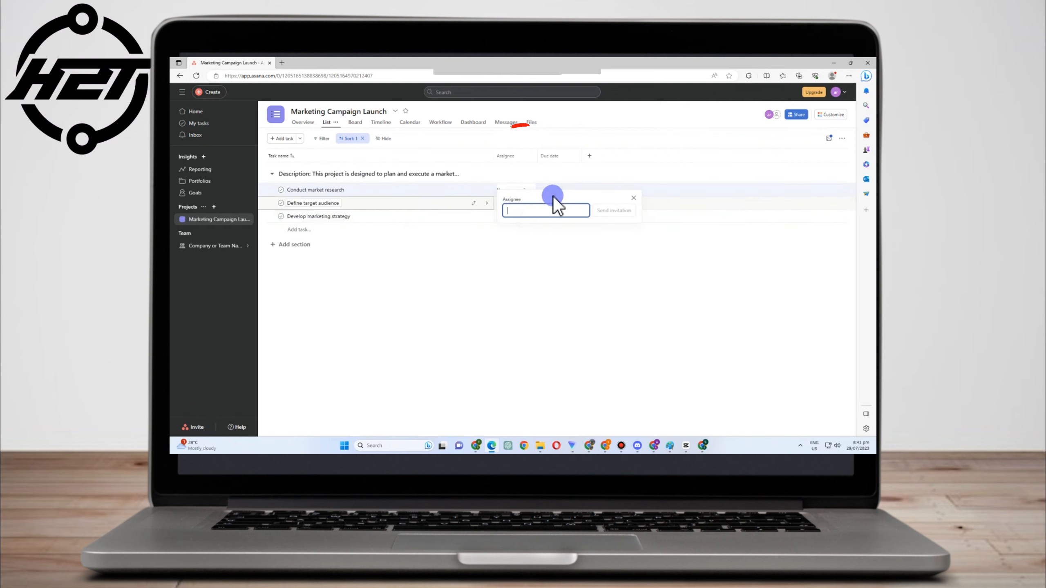
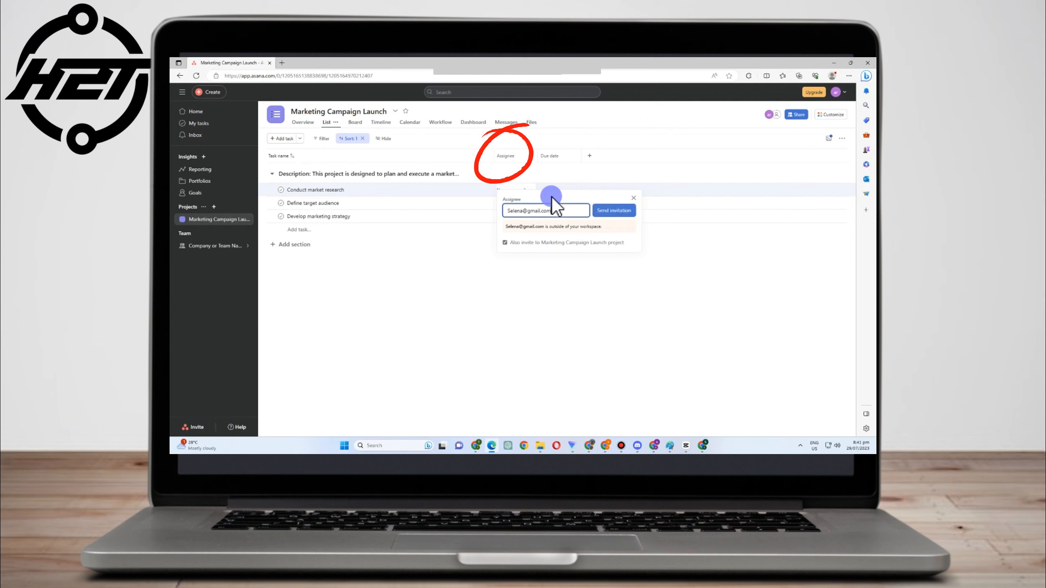
pyautogui.click(610, 210)
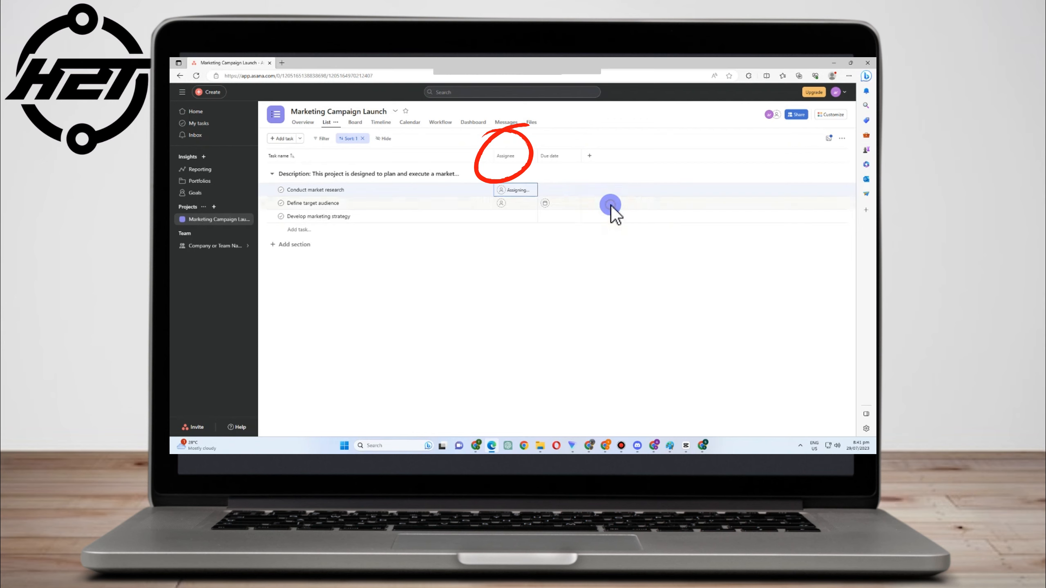
pyautogui.click(492, 203)
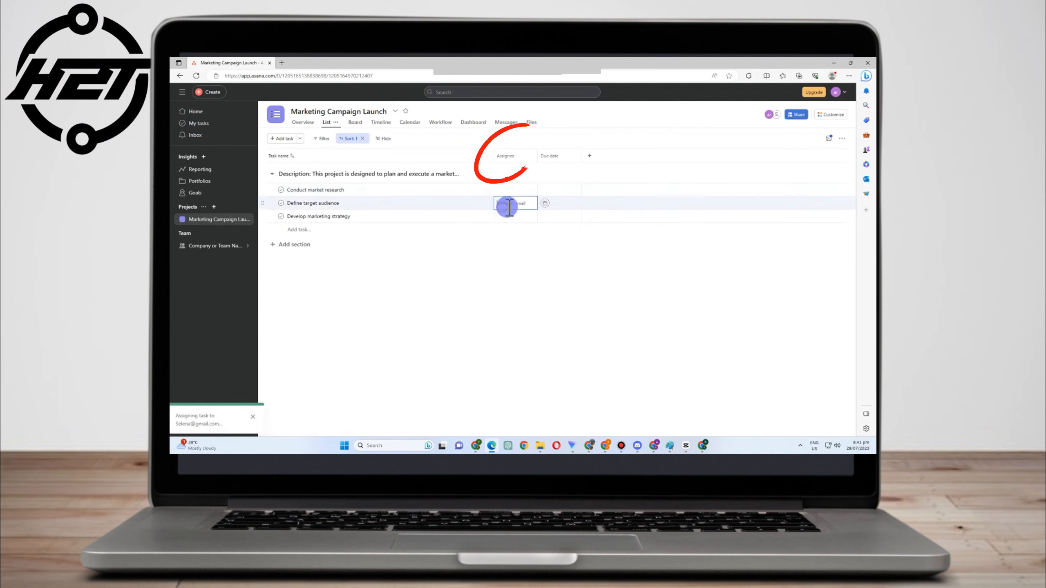
pyautogui.click(545, 232)
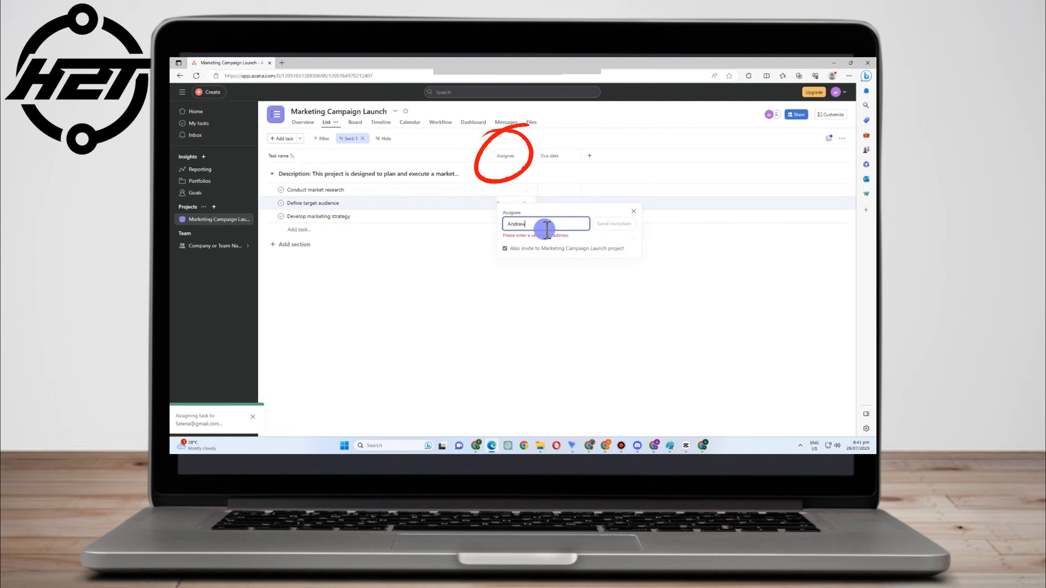
pyautogui.click(609, 226)
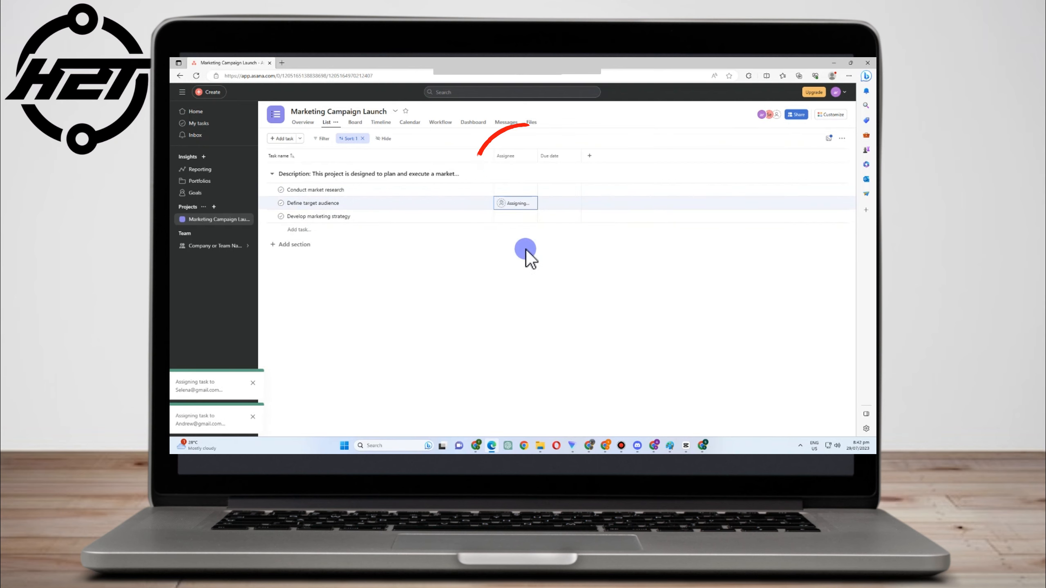
# Invite a third collaborator by e-mail to Develop marketing strategy and sort by due date
pyautogui.click(514, 218)
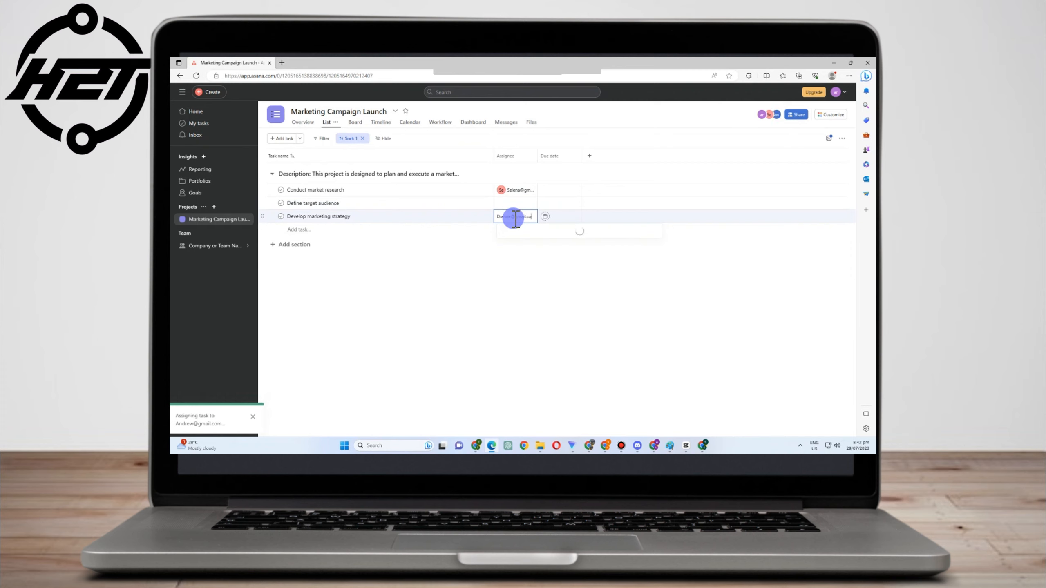
pyautogui.click(581, 232)
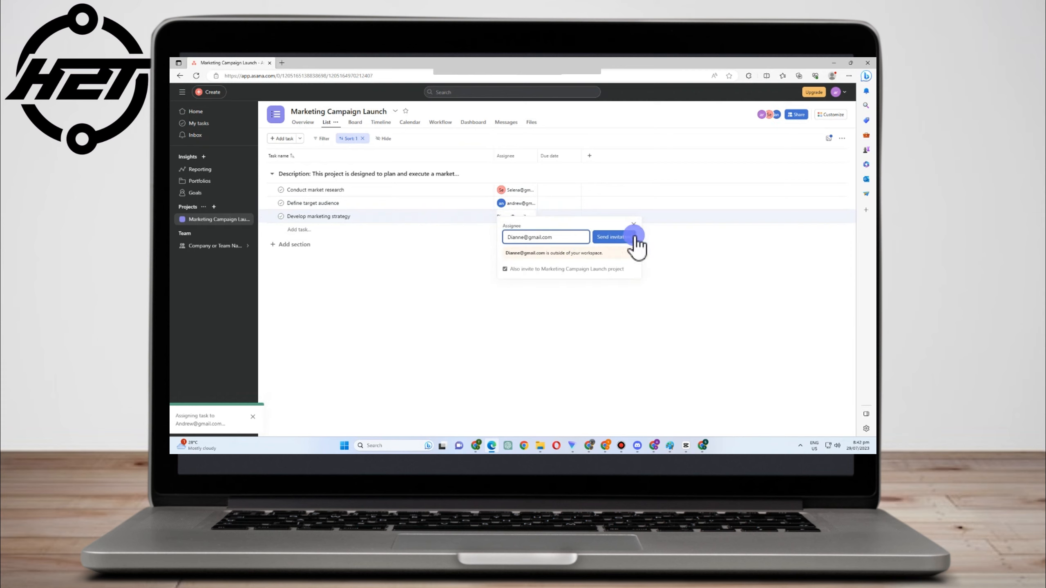
pyautogui.click(601, 237)
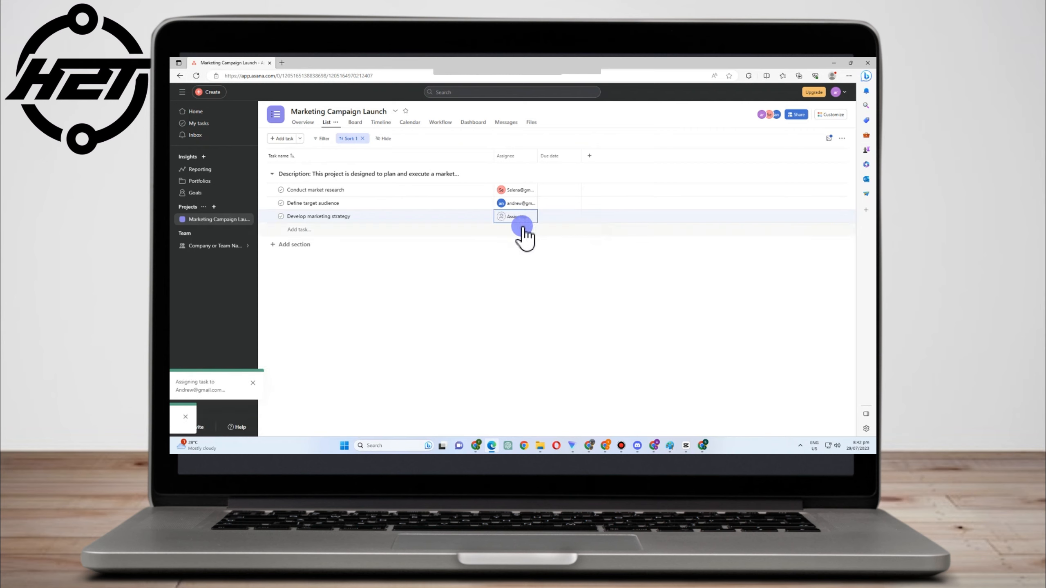
pyautogui.click(555, 156)
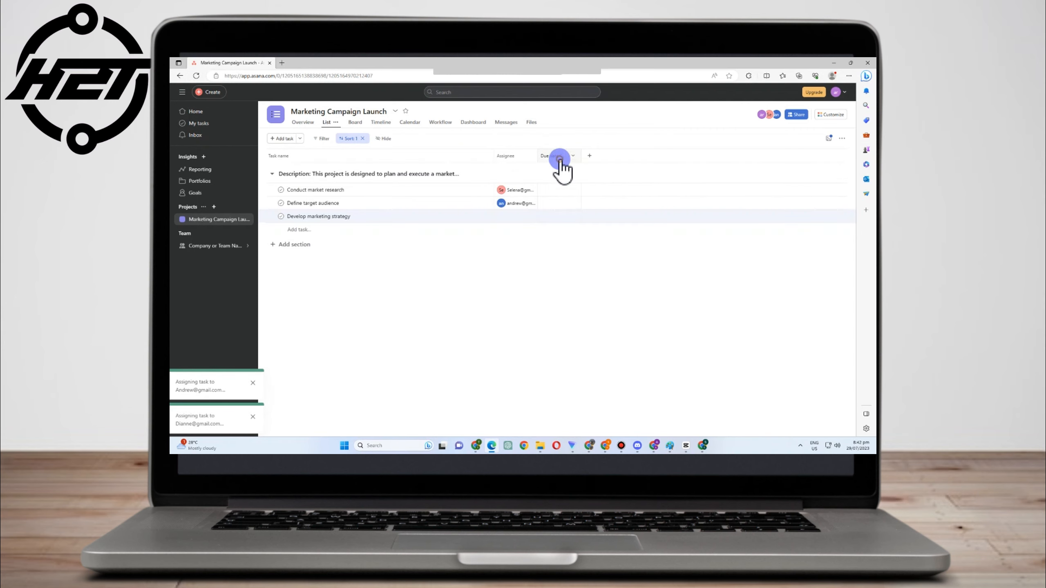
# Set due dates: Conduct market research Tuesday, Define target audience Aug 2, Develop marketing strategy Aug 5
pyautogui.click(556, 191)
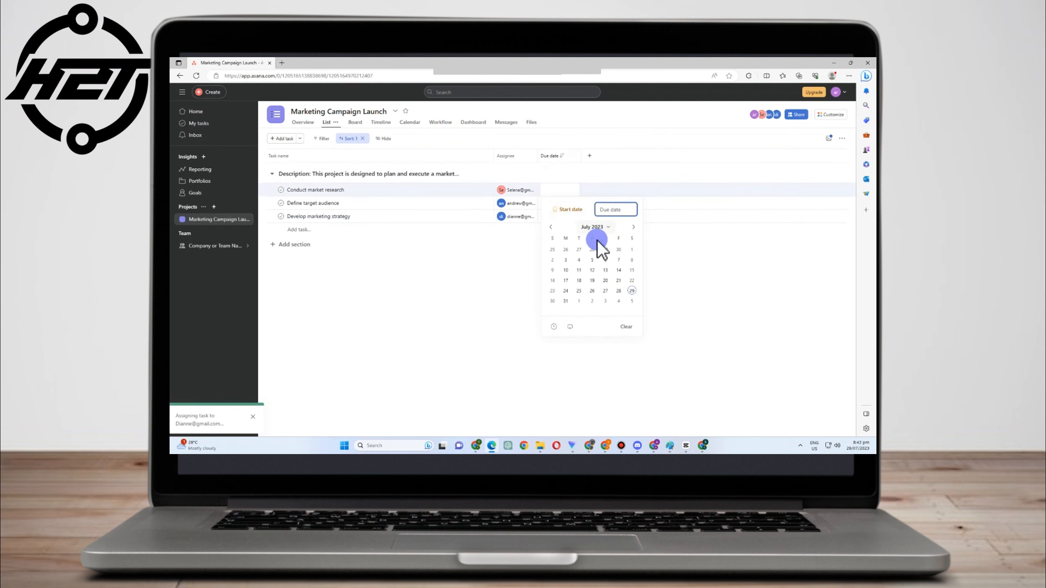
pyautogui.click(541, 204)
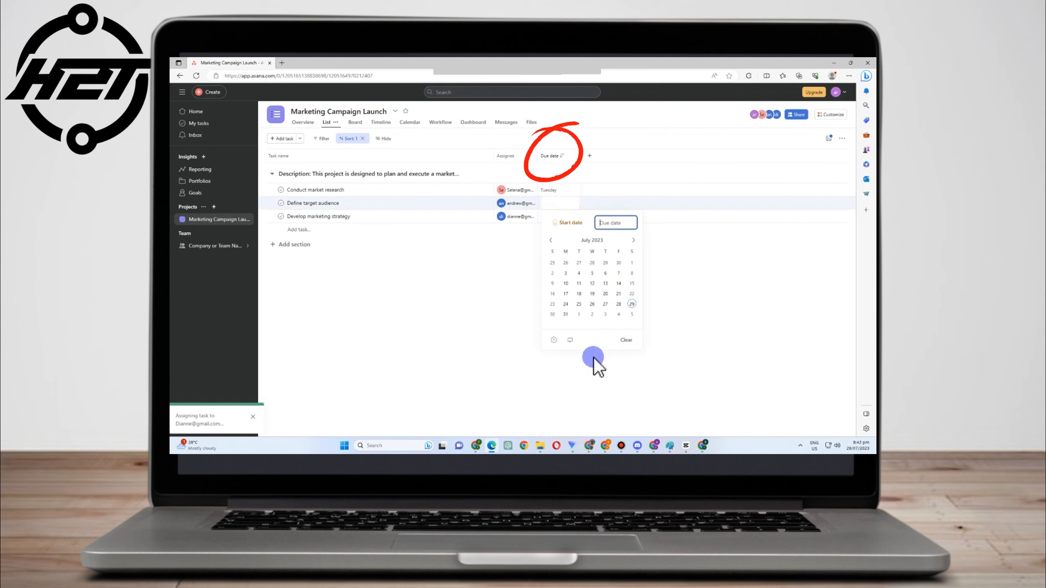
pyautogui.click(592, 314)
pyautogui.click(568, 217)
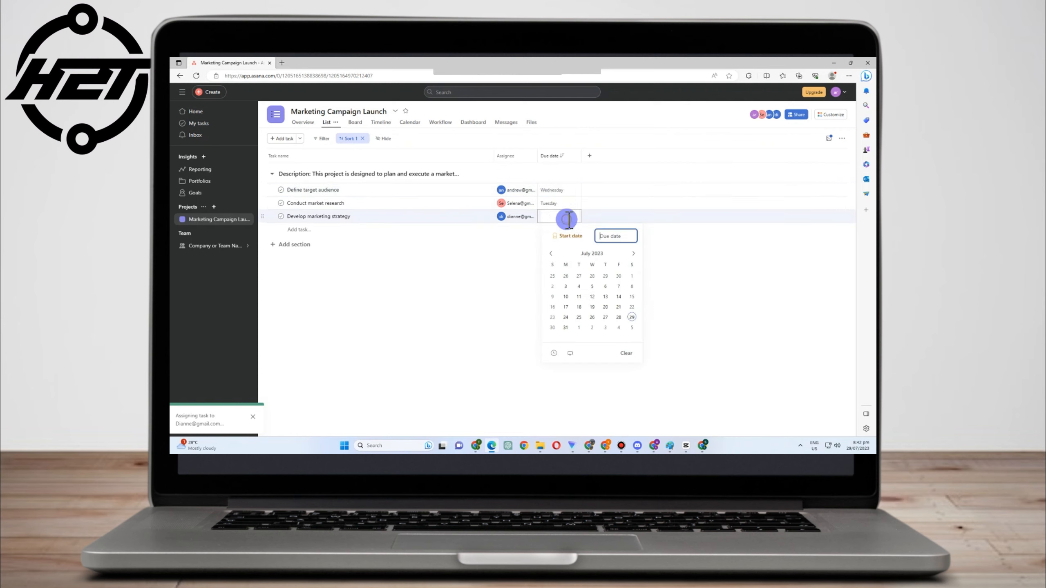
pyautogui.click(631, 328)
pyautogui.click(490, 304)
pyautogui.click(589, 156)
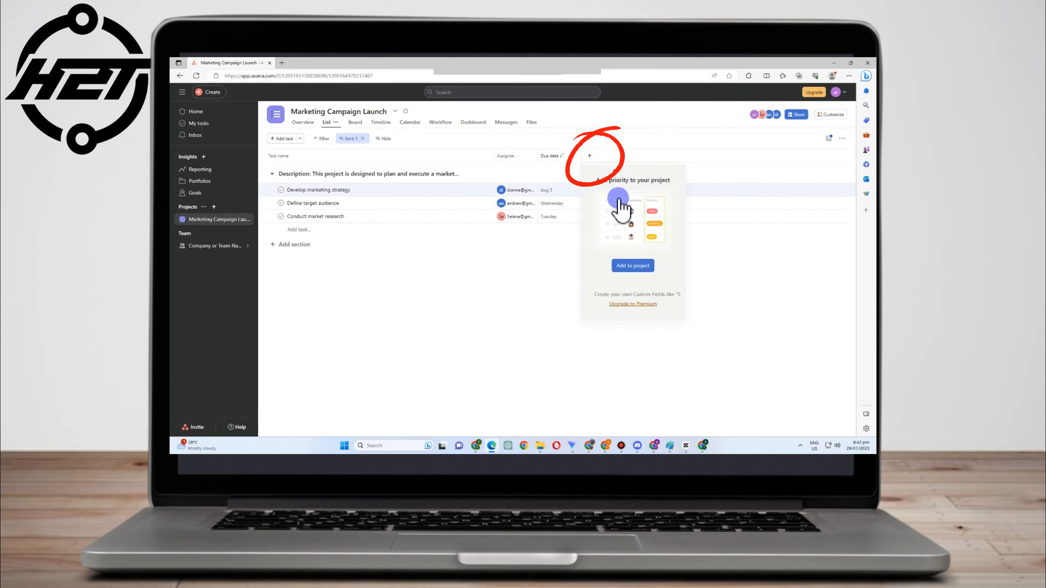
# Add the Priority field to the project and dismiss the custom fields upgrade offer
pyautogui.click(624, 265)
pyautogui.click(633, 155)
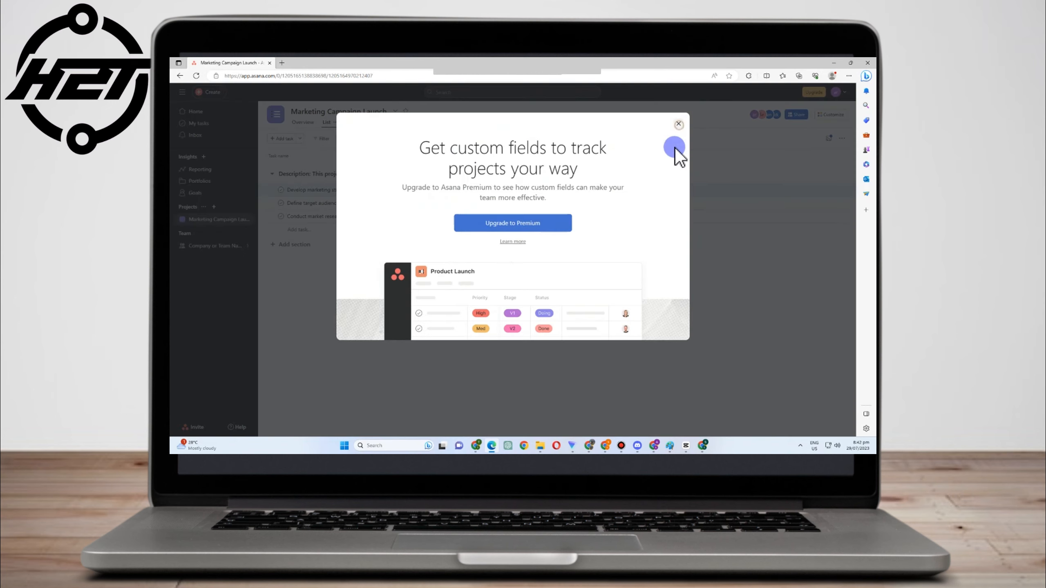
pyautogui.click(678, 124)
pyautogui.click(636, 154)
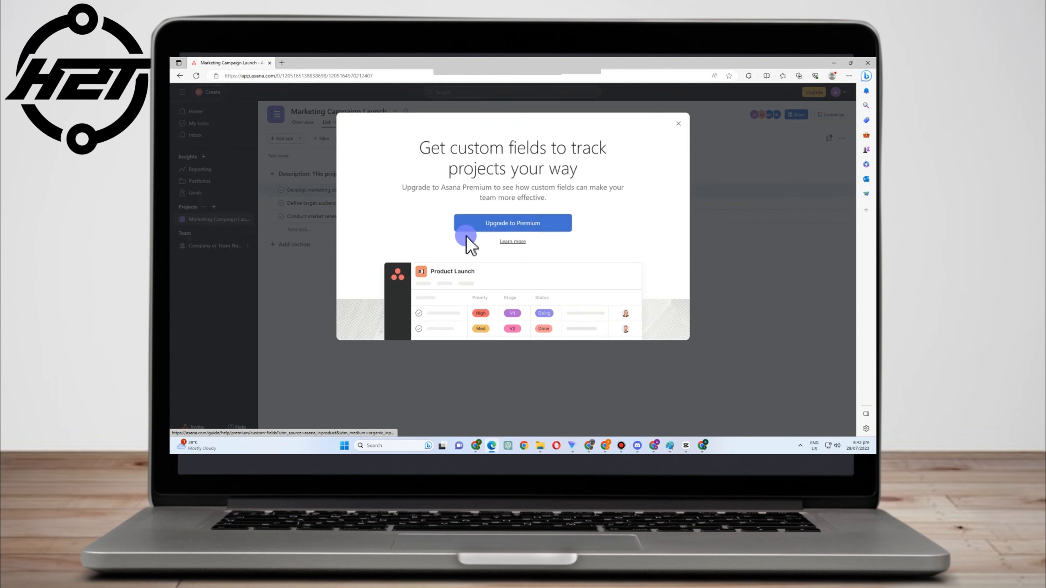
pyautogui.doubleClick(679, 131)
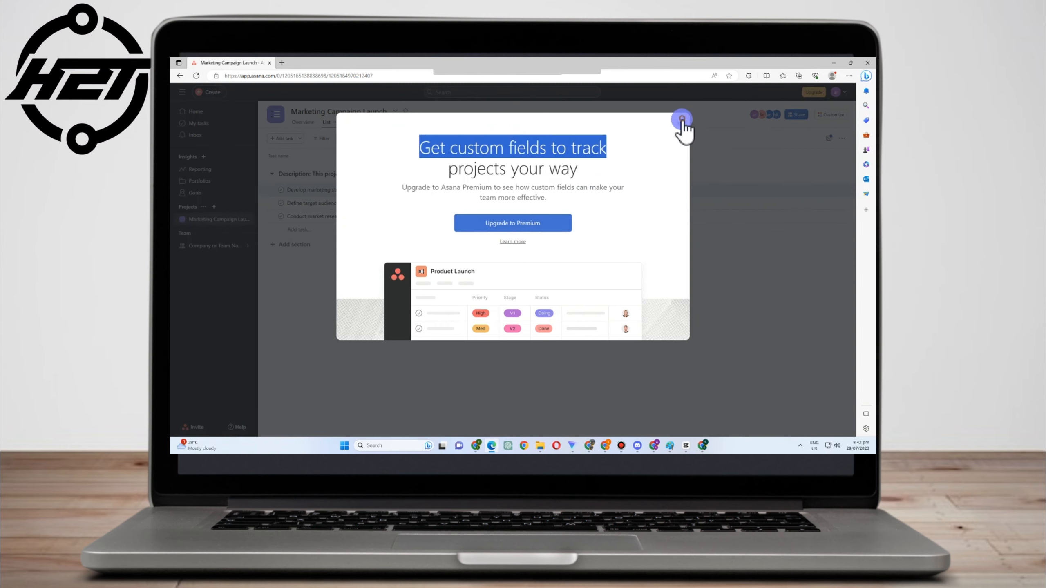
pyautogui.click(680, 124)
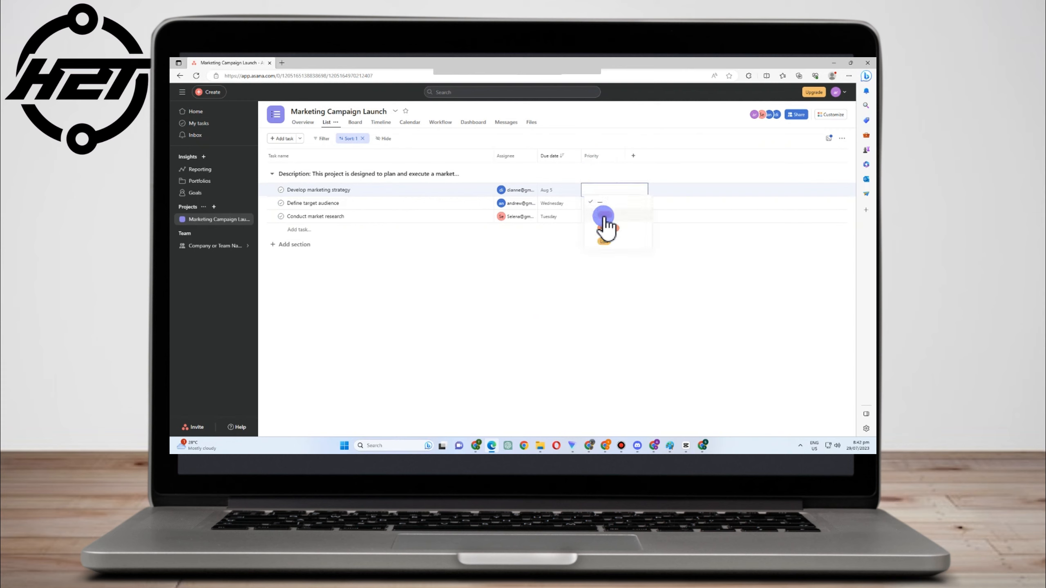
# Rate Develop marketing strategy High, Define target audience Medium, Conduct market research Low
pyautogui.click(603, 220)
pyautogui.click(607, 204)
pyautogui.click(609, 208)
pyautogui.click(604, 243)
pyautogui.click(609, 217)
pyautogui.click(609, 267)
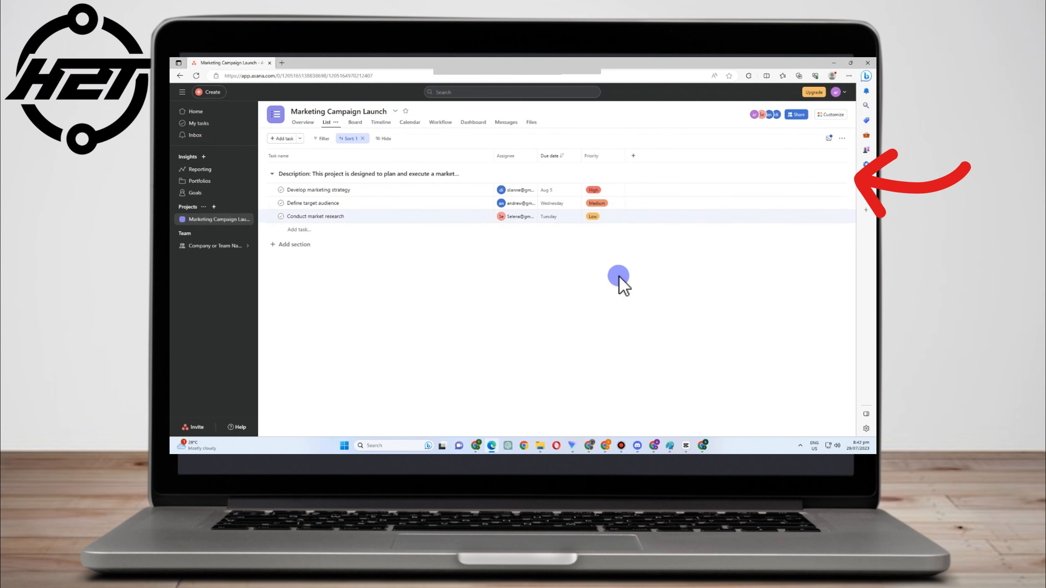
# Inspect Develop marketing strategy's details and actions menu, then bring up the Customize panel
pyautogui.click(438, 193)
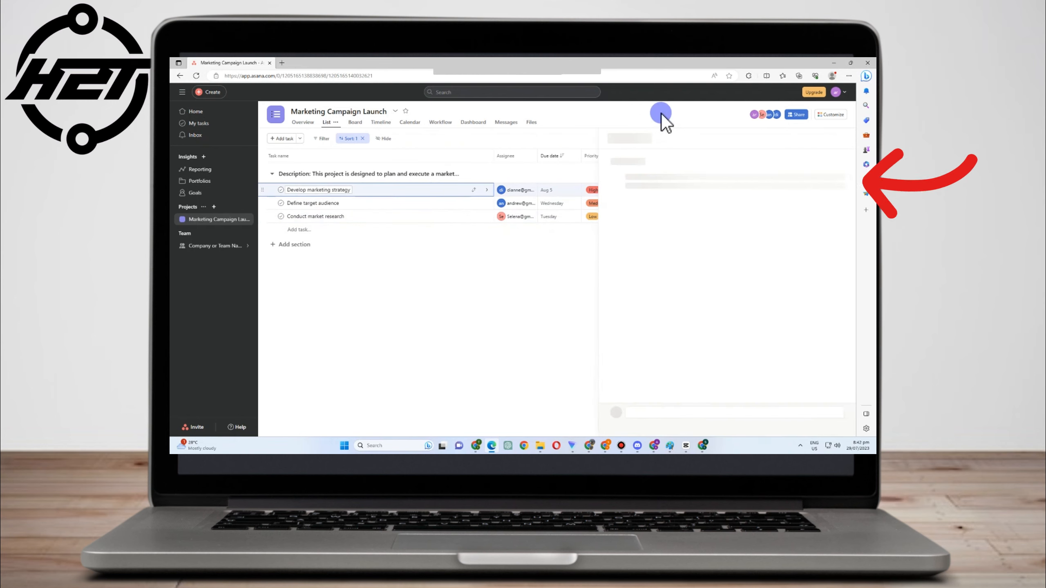
pyautogui.click(655, 267)
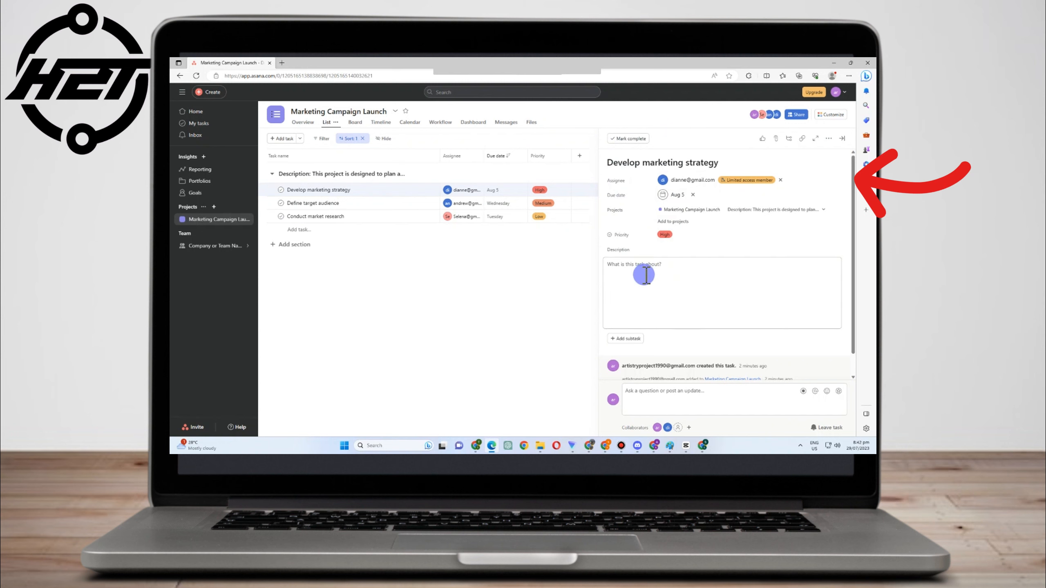
pyautogui.scroll(-1, 654, 315)
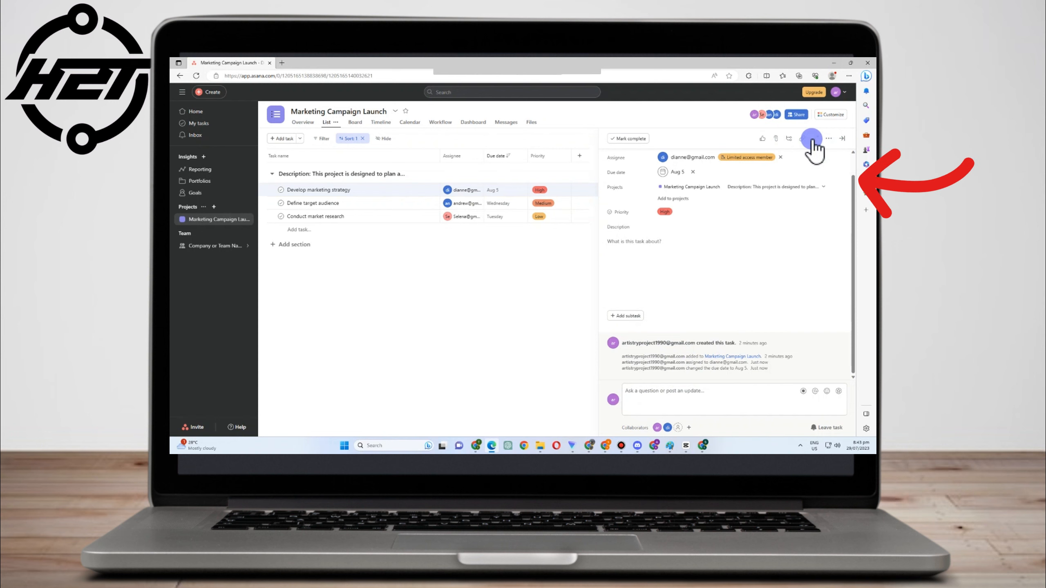
pyautogui.click(827, 139)
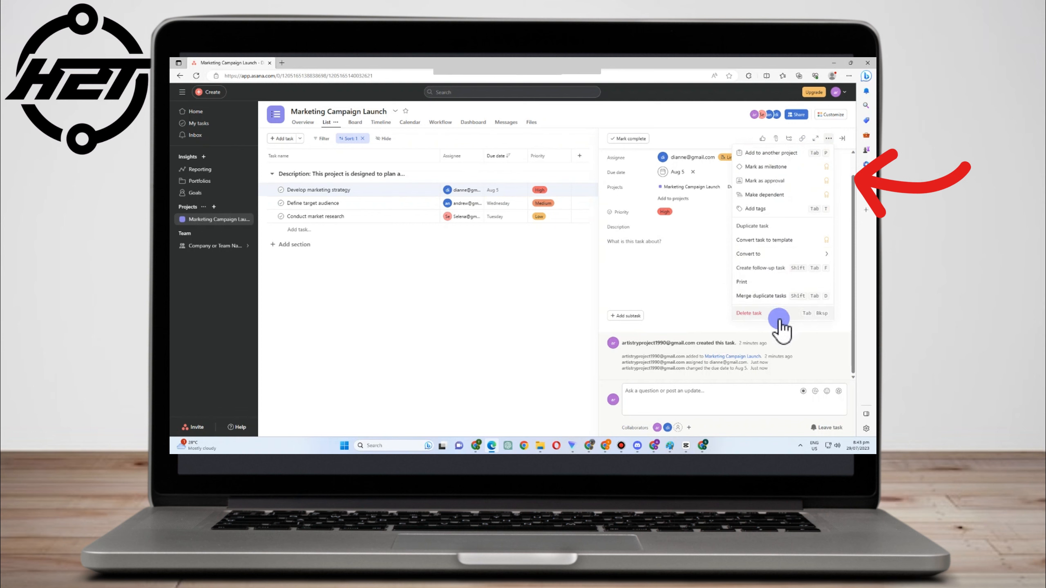
pyautogui.click(834, 115)
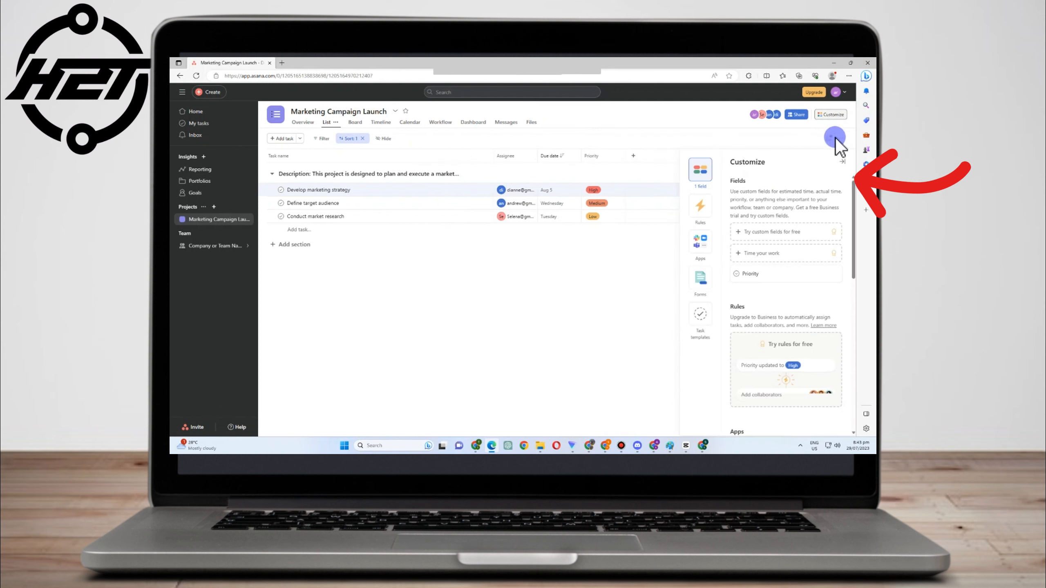
# Glance at the Apps options, close Customize, and mark Develop marketing strategy complete
pyautogui.click(704, 246)
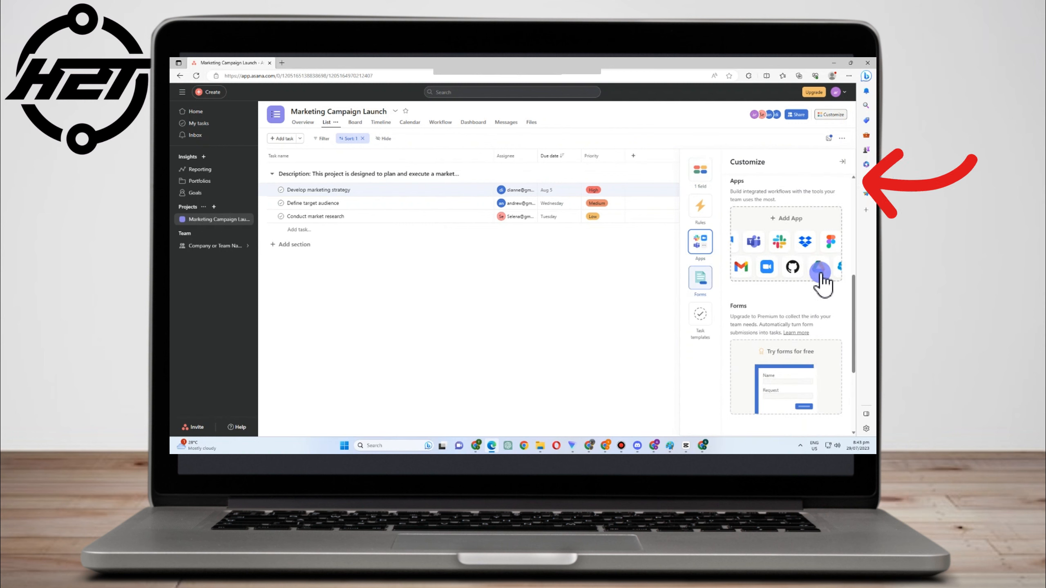
pyautogui.click(638, 284)
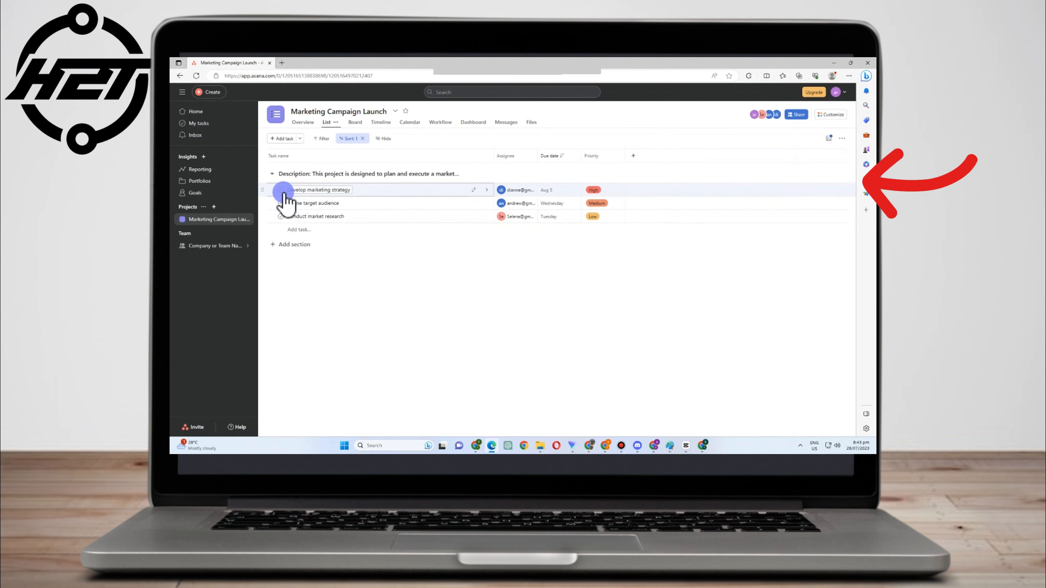
pyautogui.click(402, 190)
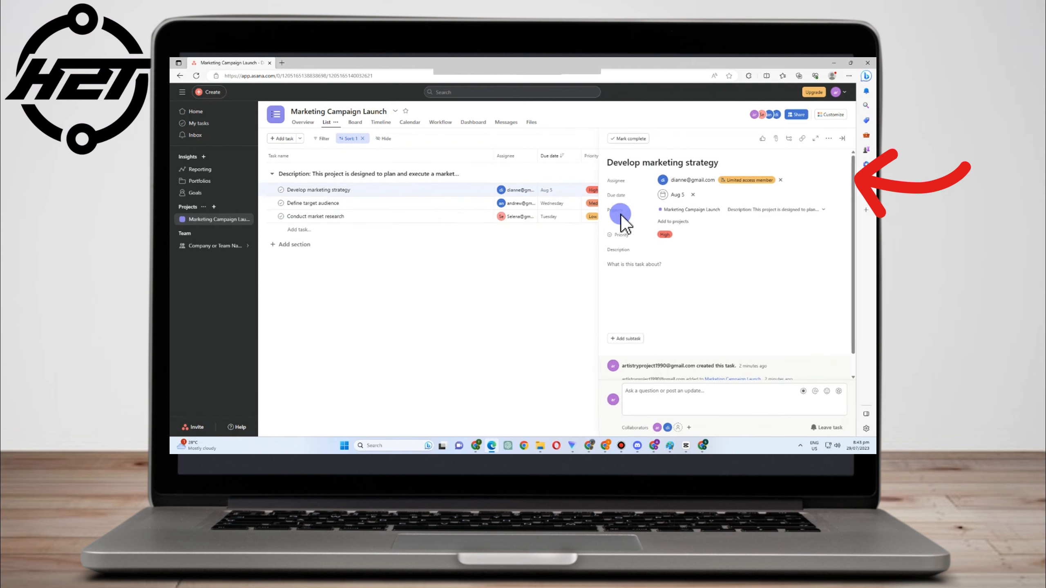
pyautogui.click(628, 139)
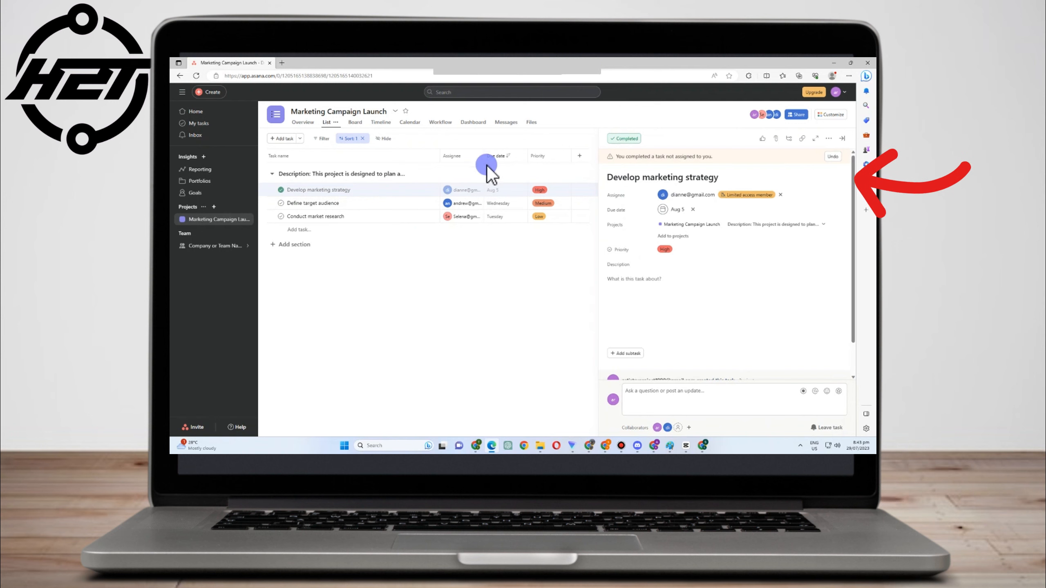